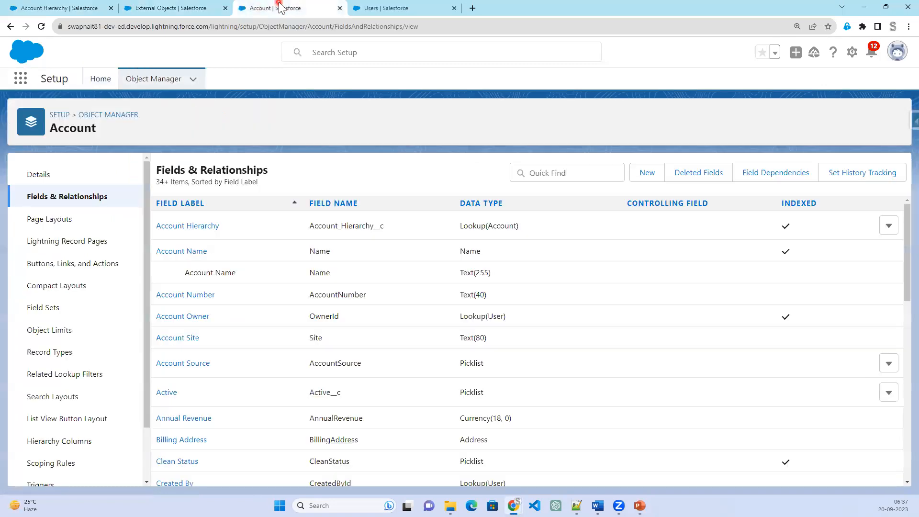
Find the Opportunity object in Object Manager and open its Fields & Relationships.
{"action": "left_click", "coordinate": [148, 85]}
{"action": "left_click", "coordinate": [708, 123]}
{"action": "type", "text": "Cand"}
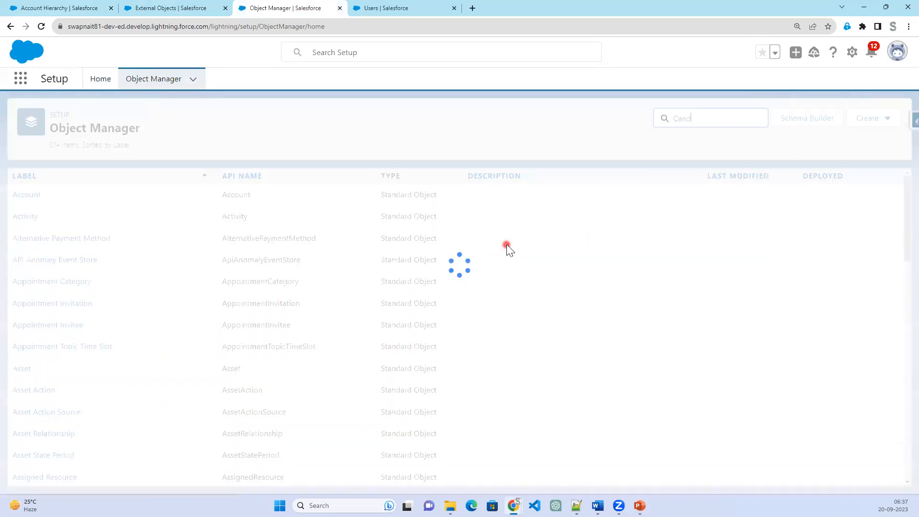
{"action": "double_click", "coordinate": [681, 118]}
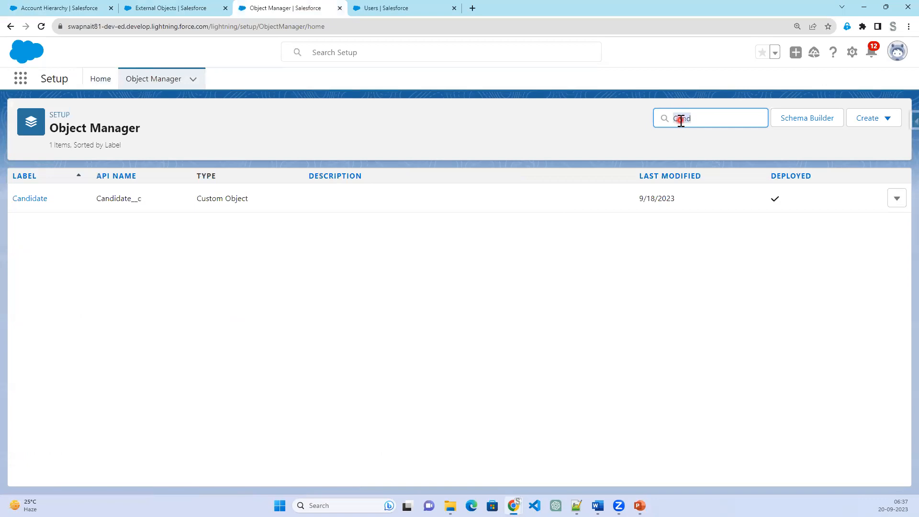
{"action": "type", "text": "opp"}
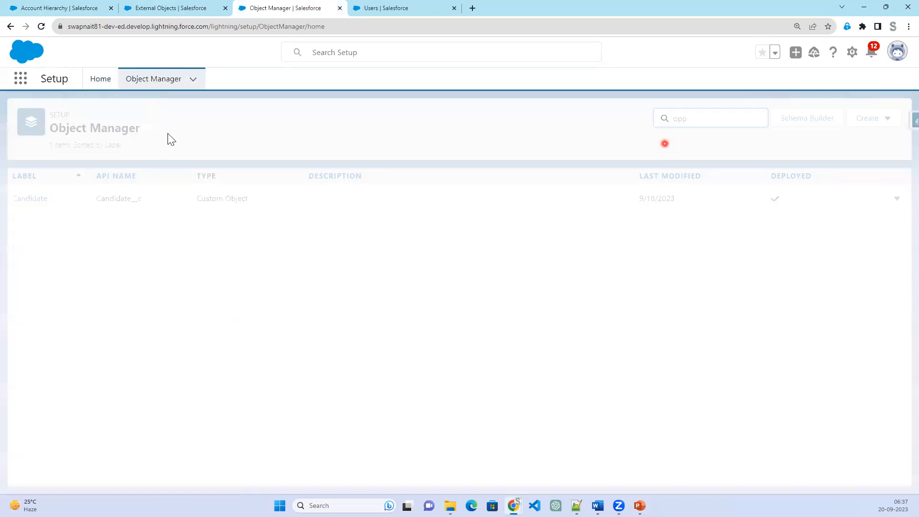
{"action": "left_click", "coordinate": [42, 198]}
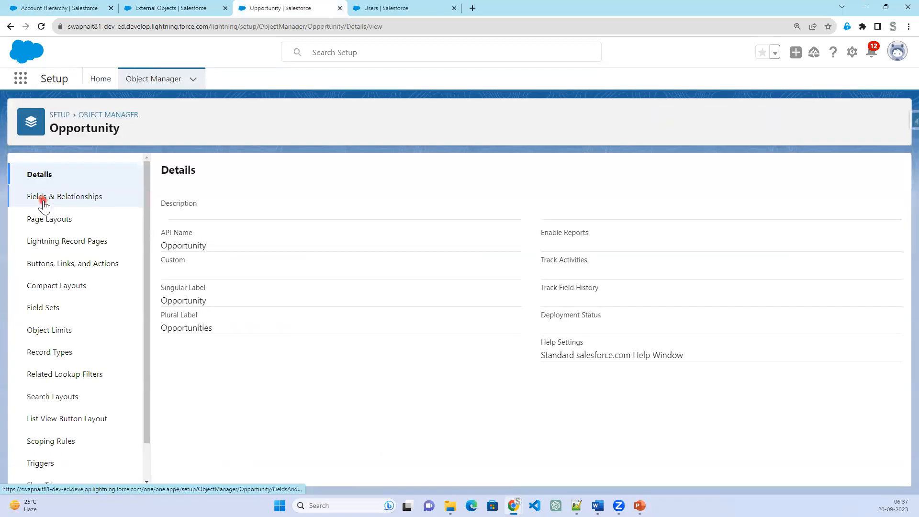
{"action": "left_click", "coordinate": [42, 199]}
Begin a new custom field on Opportunity with the External Lookup Relationship data type.
{"action": "left_click", "coordinate": [650, 173]}
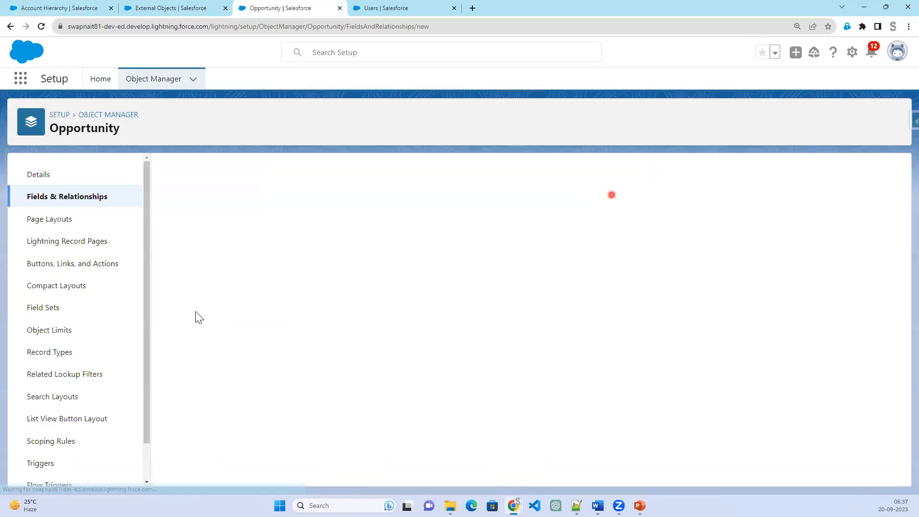
{"action": "left_click", "coordinate": [212, 412]}
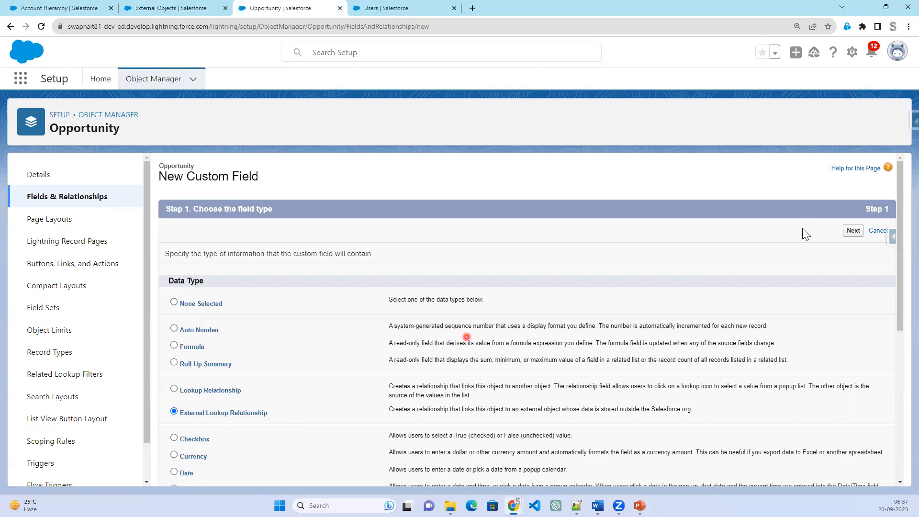
{"action": "left_click", "coordinate": [854, 231]}
{"action": "left_click_drag", "start_coordinate": [504, 409], "coordinate": [595, 411]}
{"action": "left_click_drag", "start_coordinate": [672, 412], "coordinate": [690, 412]}
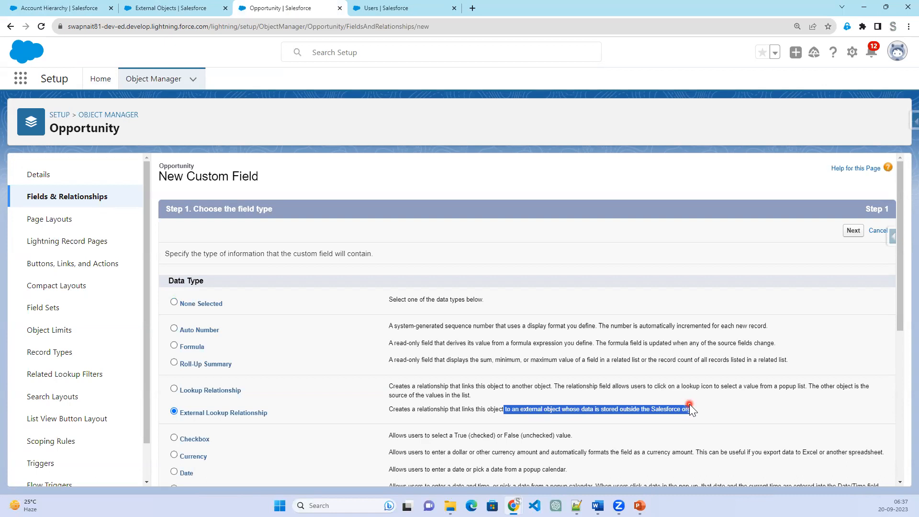
{"action": "left_click", "coordinate": [854, 232]}
{"action": "left_click", "coordinate": [855, 233]}
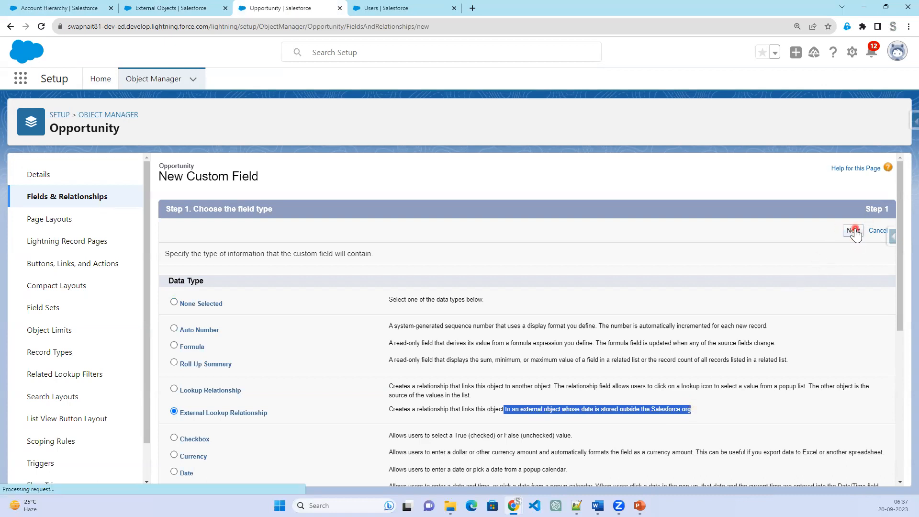
Relate the new lookup field to the Heroku Order external object.
{"action": "left_click", "coordinate": [351, 278]}
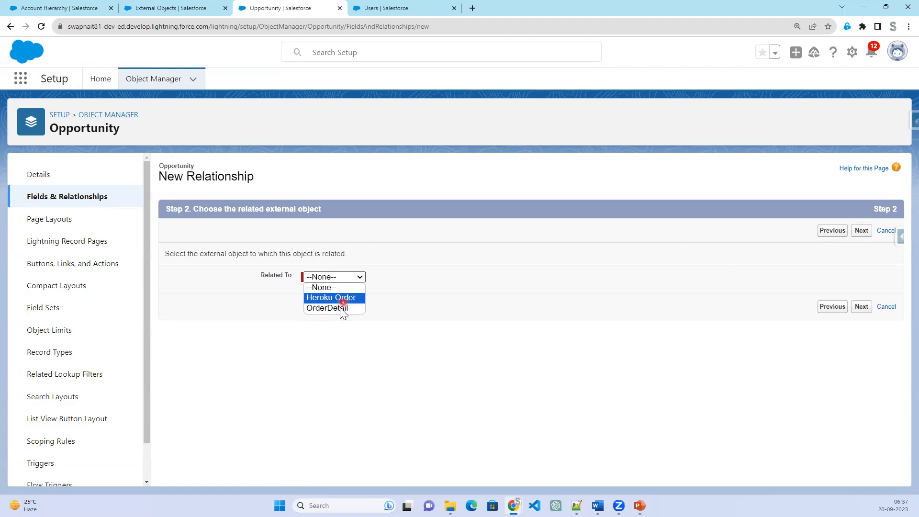
{"action": "left_click", "coordinate": [191, 12]}
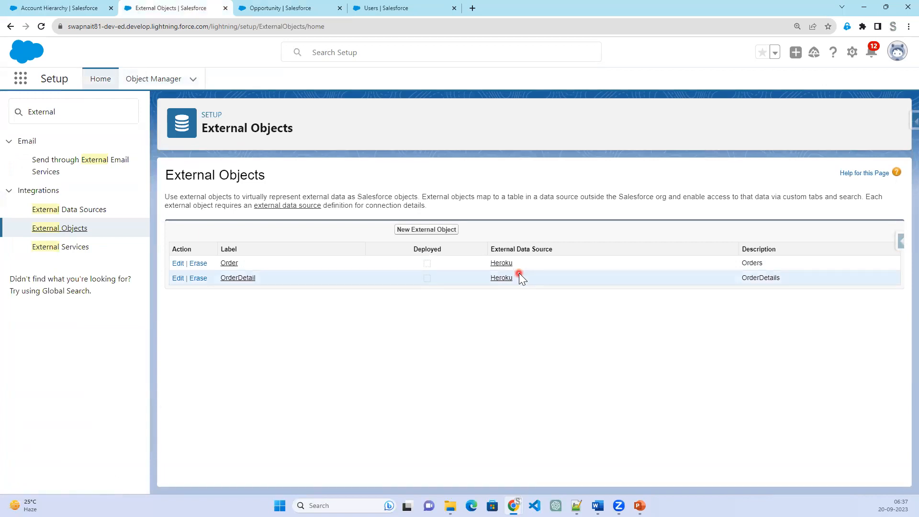
{"action": "left_click", "coordinate": [296, 7]}
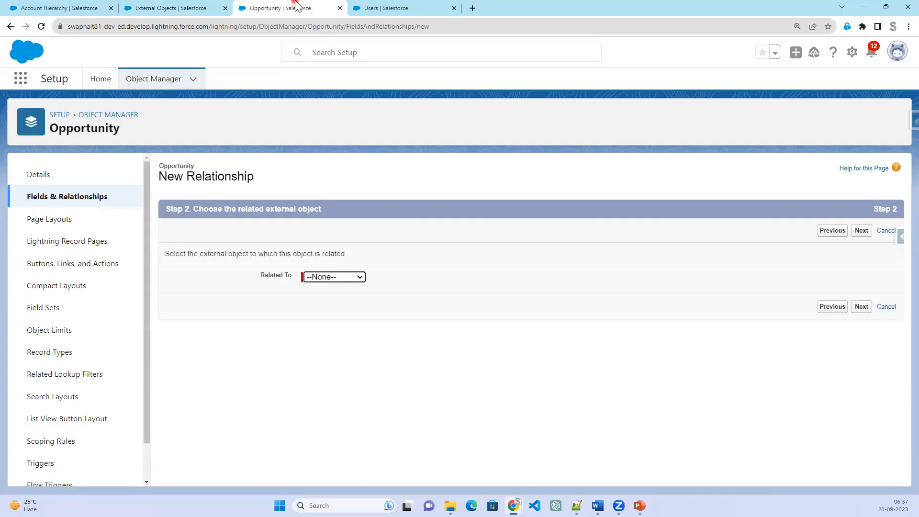
{"action": "left_click", "coordinate": [321, 278]}
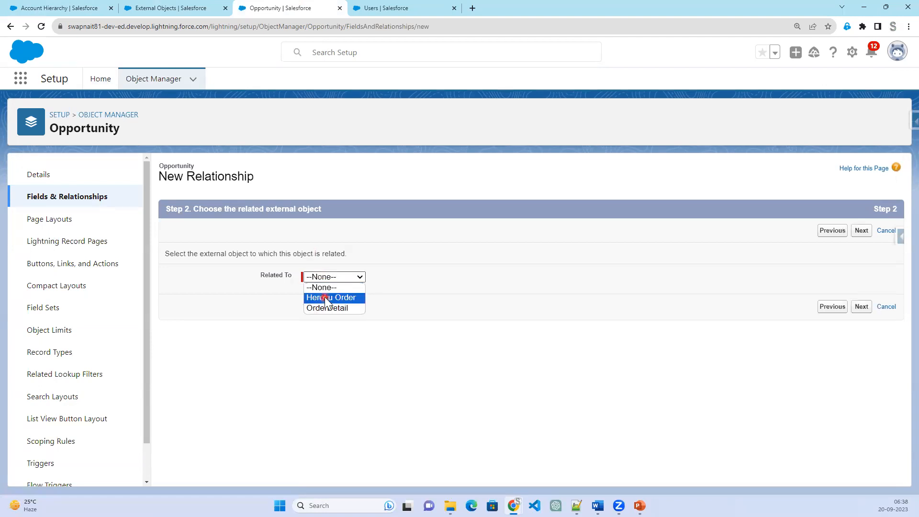
{"action": "left_click", "coordinate": [324, 298]}
{"action": "left_click", "coordinate": [862, 309]}
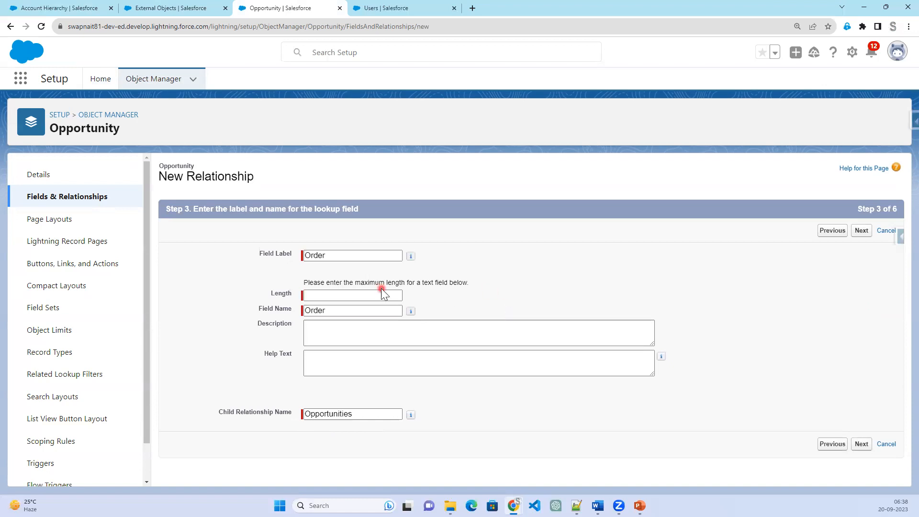
Set the Order lookup field's length to 20, accept the default security, page layout and related list settings, and save the field.
{"action": "left_click", "coordinate": [380, 290]}
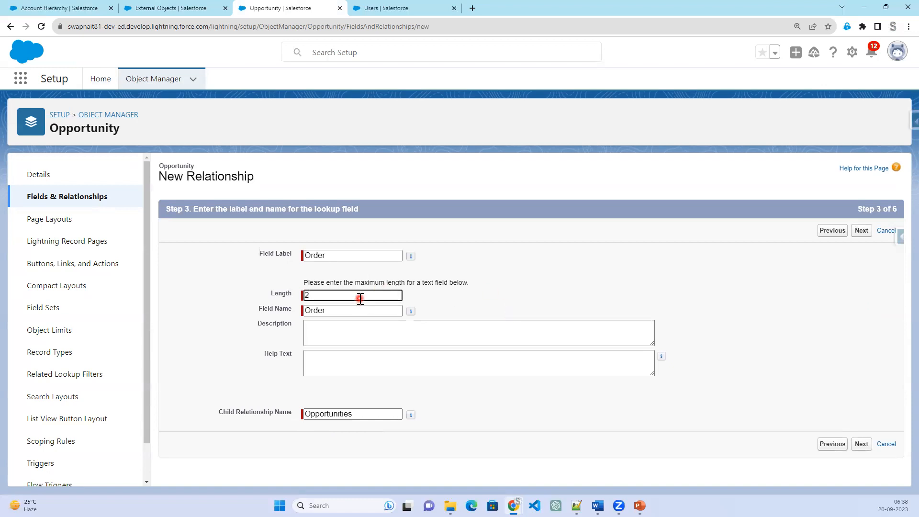
{"action": "left_click", "coordinate": [783, 292]}
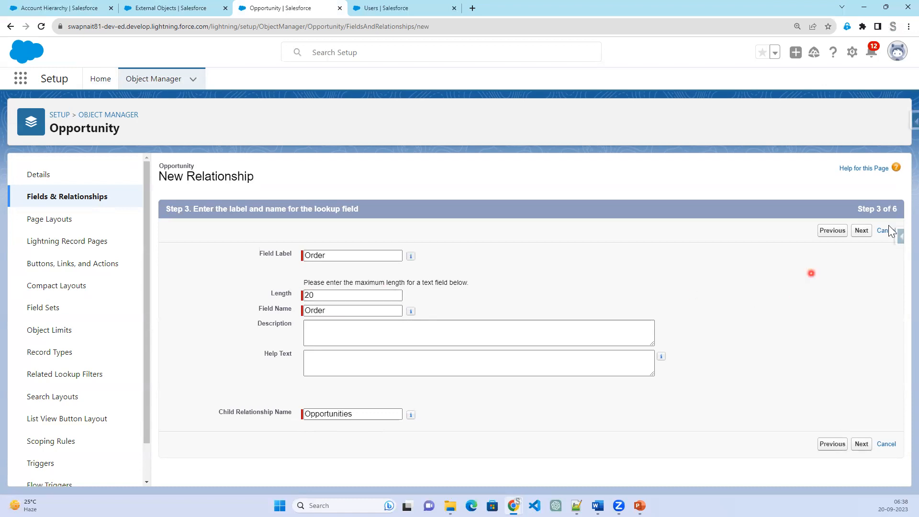
{"action": "left_click", "coordinate": [868, 235]}
{"action": "left_click", "coordinate": [854, 234]}
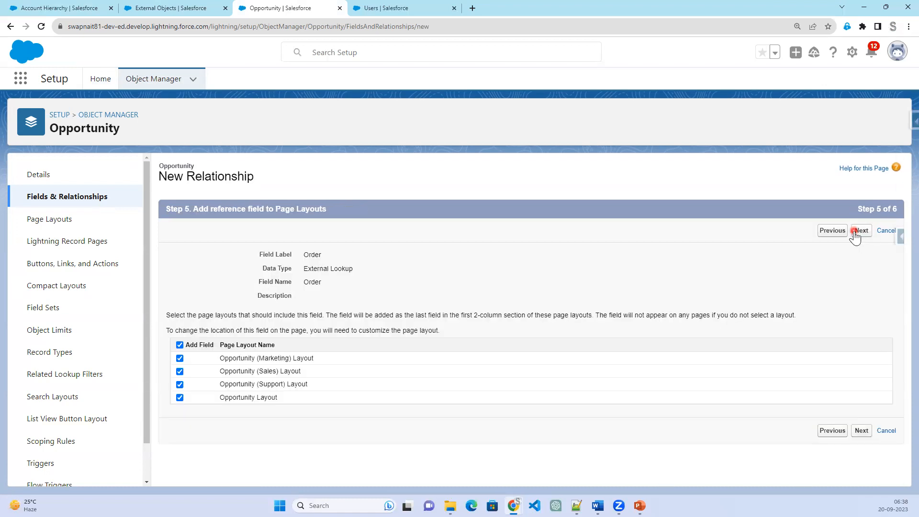
{"action": "left_click", "coordinate": [856, 235]}
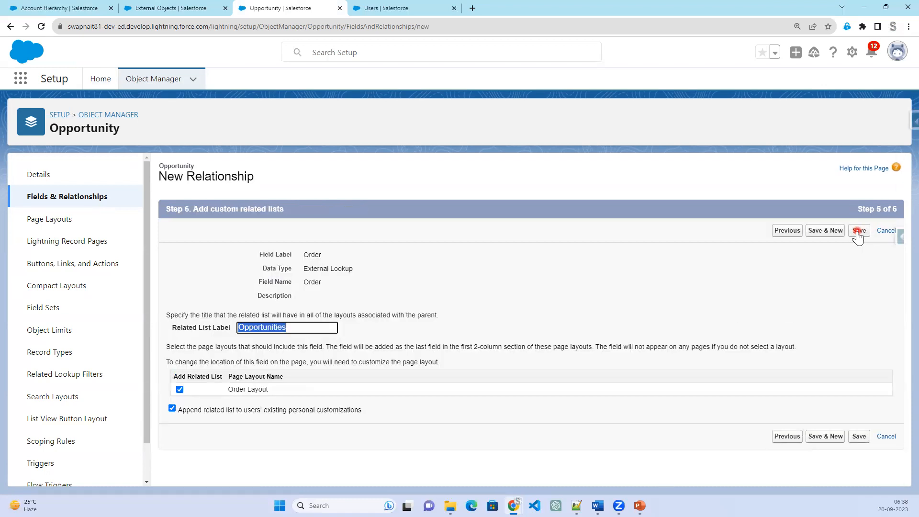
{"action": "left_click", "coordinate": [858, 233]}
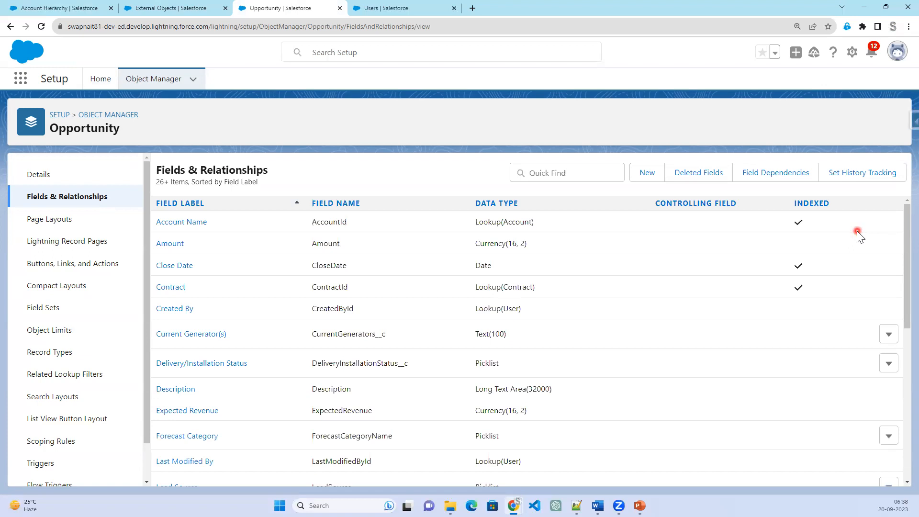
Switch to the SWAPNAIT app and open the Development record from the Positions list.
{"action": "left_click", "coordinate": [186, 12]}
{"action": "left_click", "coordinate": [380, 10]}
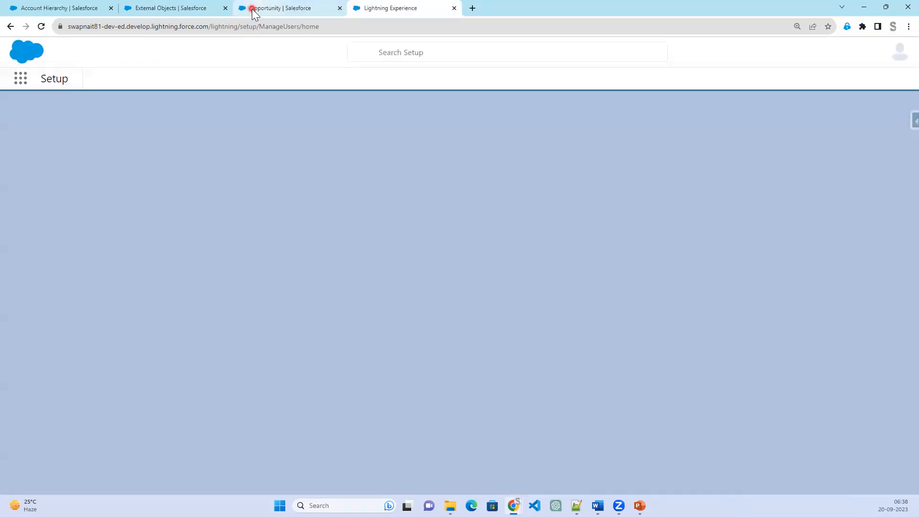
{"action": "left_click", "coordinate": [143, 8]}
{"action": "left_click", "coordinate": [63, 8]}
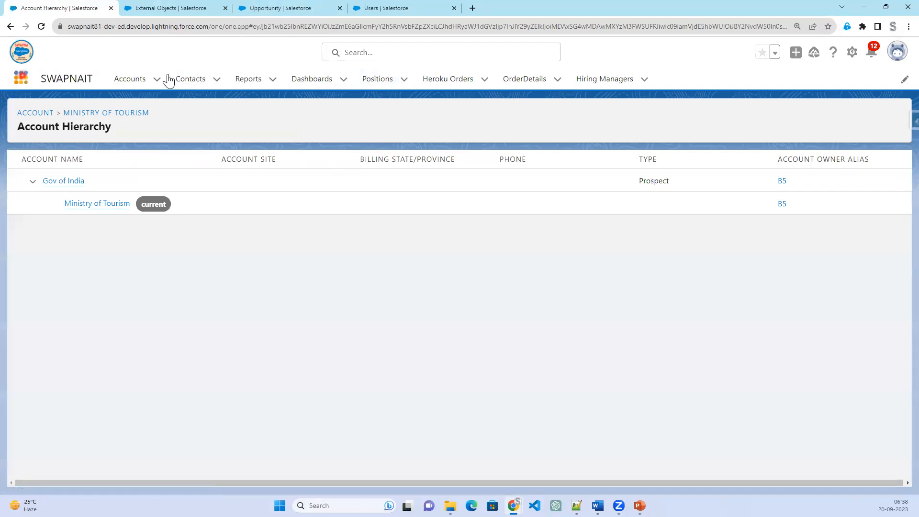
{"action": "left_click", "coordinate": [378, 79]}
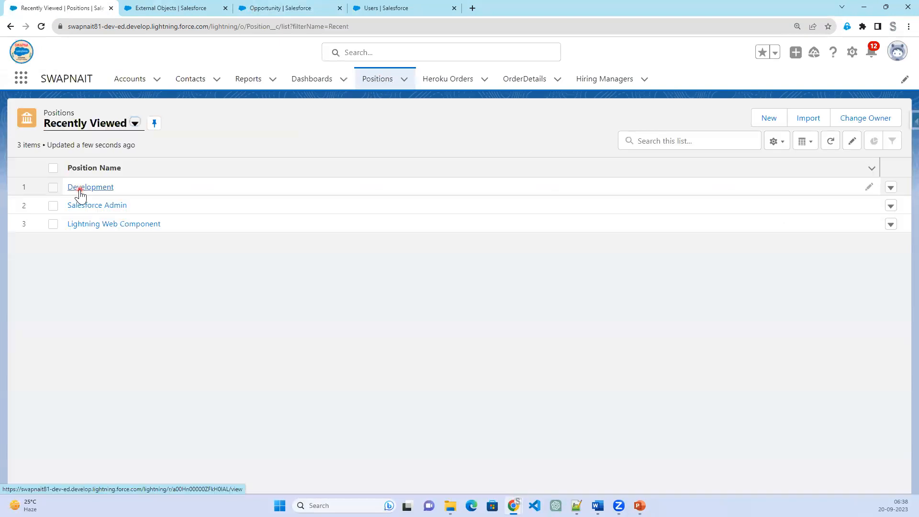
{"action": "left_click", "coordinate": [79, 190]}
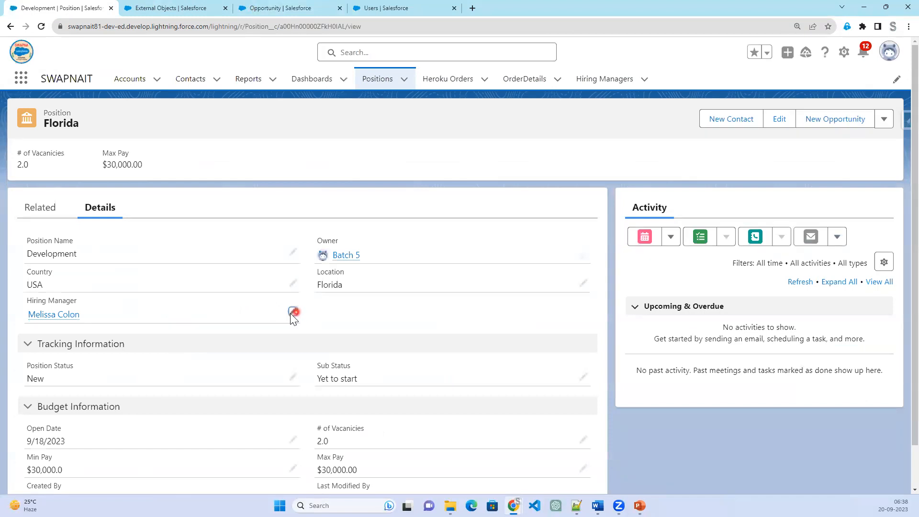
{"action": "left_click", "coordinate": [292, 312]}
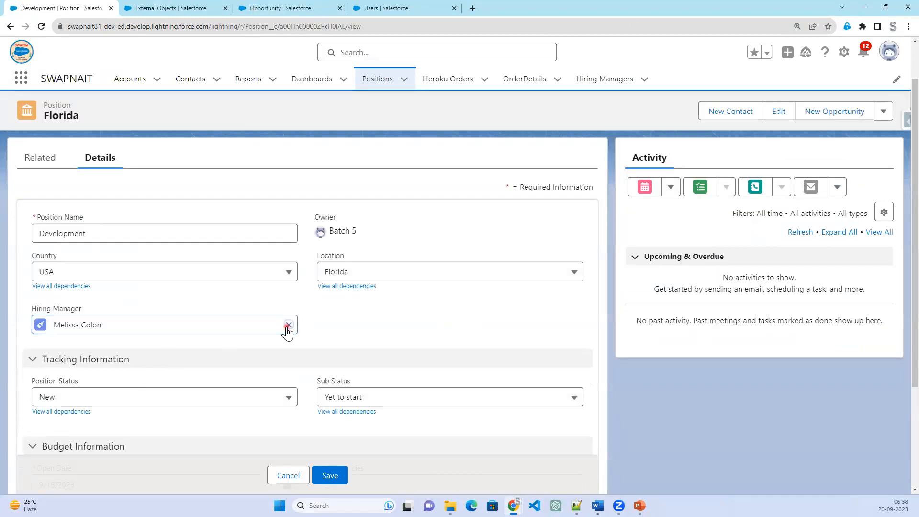
{"action": "left_click", "coordinate": [288, 325]}
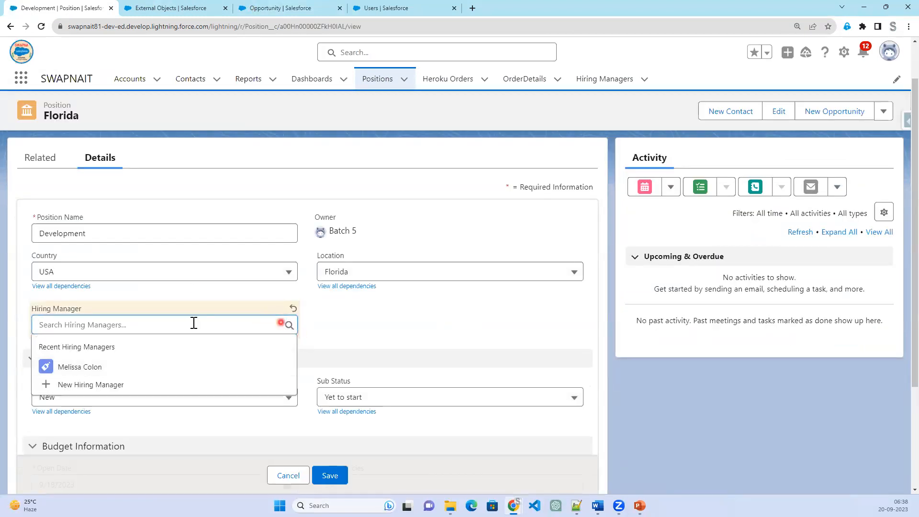
{"action": "left_click", "coordinate": [280, 475]}
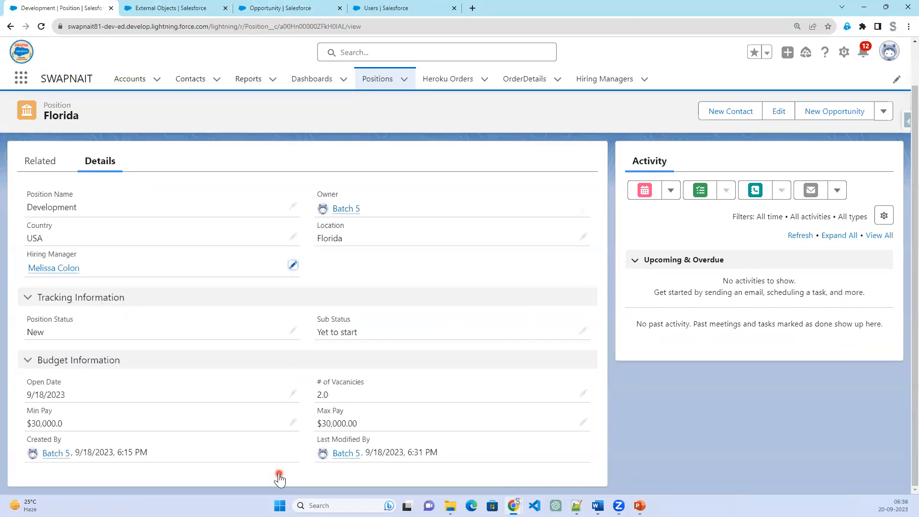
Find Opportunities through the app search, open the Salesforce account's opportunity and show its details.
{"action": "left_click", "coordinate": [20, 82]}
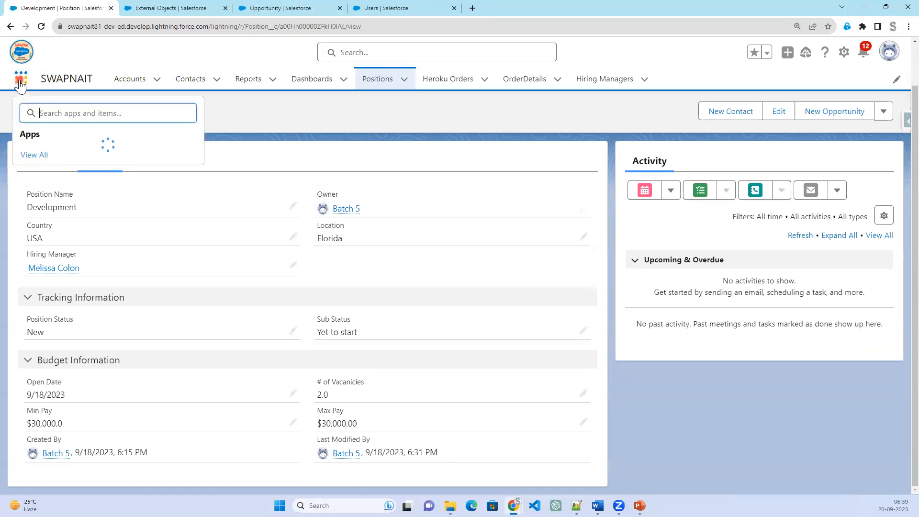
{"action": "type", "text": "op"}
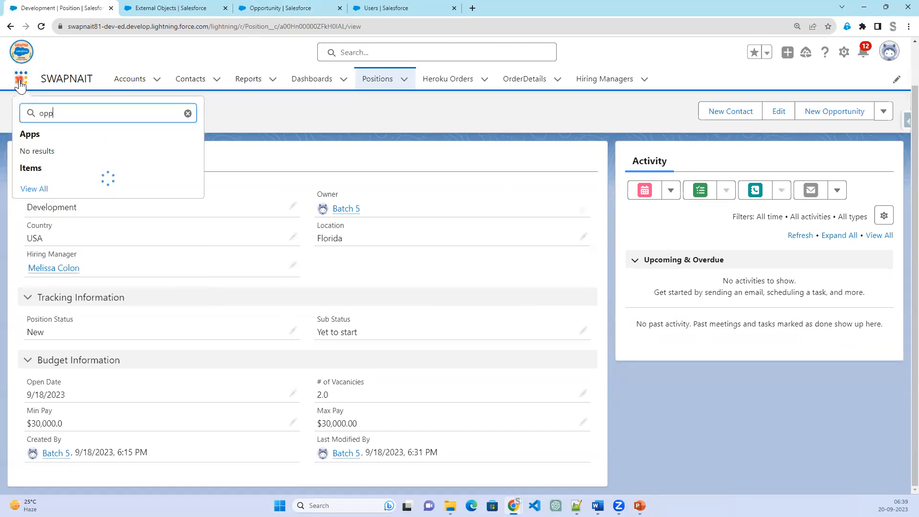
{"action": "type", "text": "p"}
{"action": "left_click", "coordinate": [50, 190]}
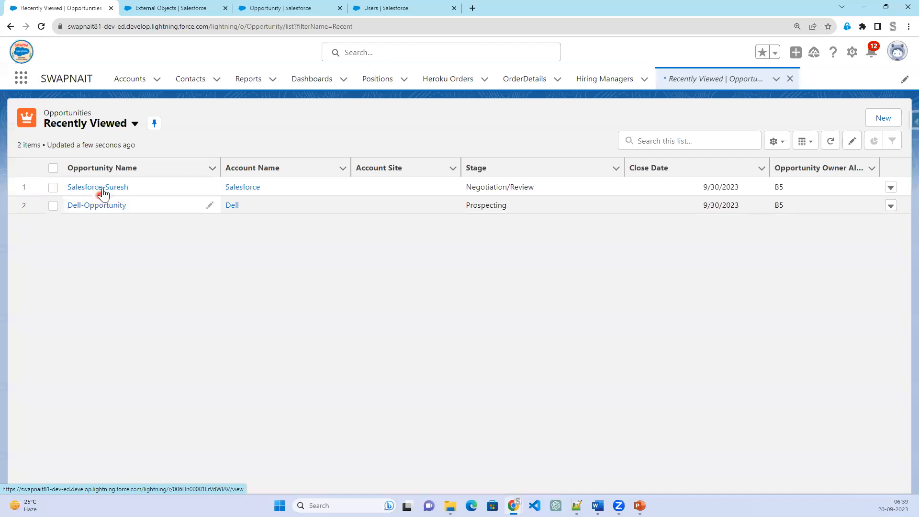
{"action": "left_click", "coordinate": [102, 187]}
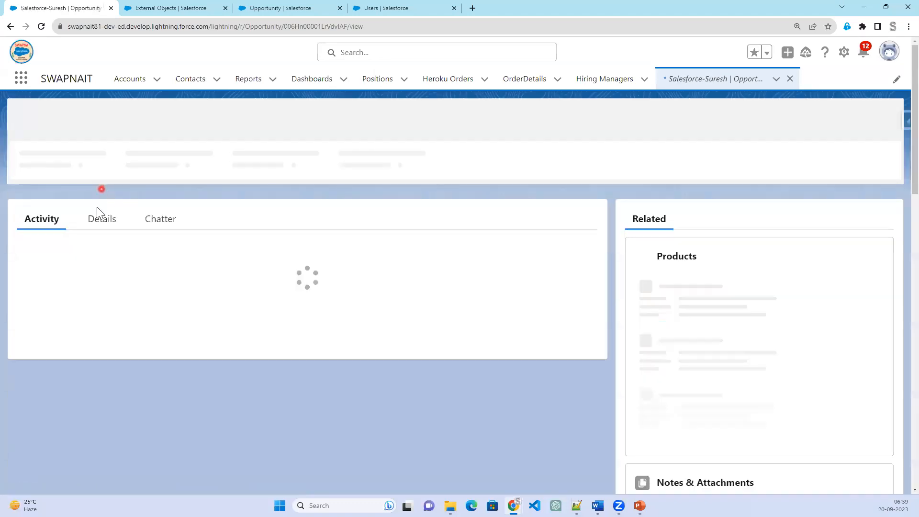
{"action": "left_click", "coordinate": [95, 223]}
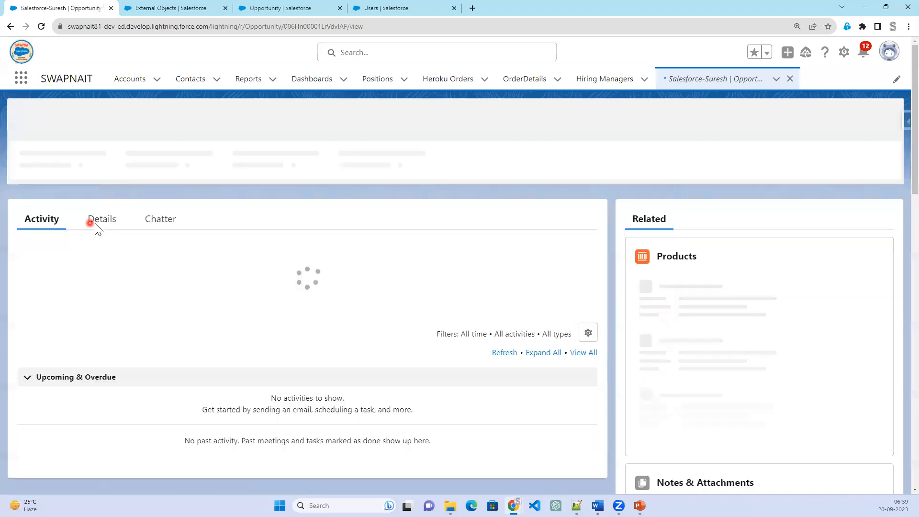
{"action": "left_click", "coordinate": [102, 252]}
Examine the Order lookup field and the fields below it in the opportunity's details.
{"action": "left_click", "coordinate": [210, 372]}
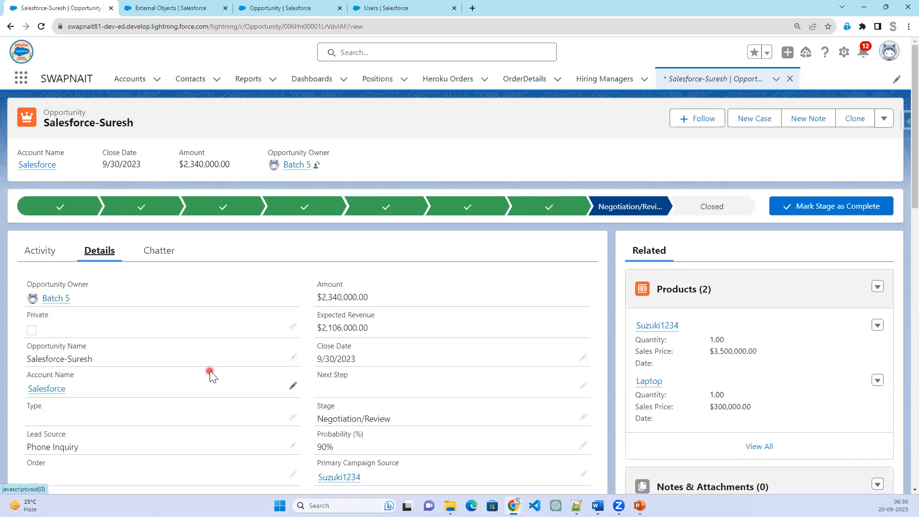
{"action": "scroll", "coordinate": [210, 372], "scroll_direction": "down", "scroll_amount": 2}
{"action": "left_click_drag", "start_coordinate": [27, 375], "coordinate": [84, 367]}
{"action": "scroll", "coordinate": [85, 367], "scroll_direction": "down", "scroll_amount": 2}
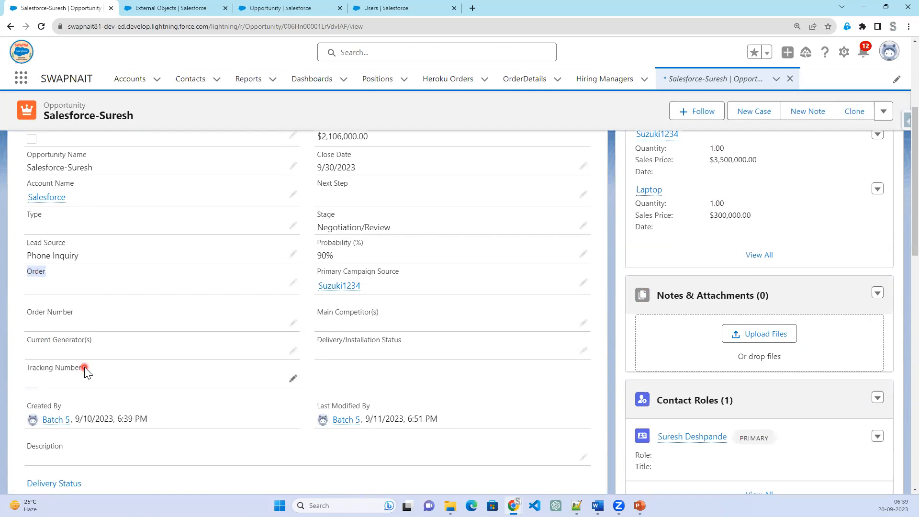
{"action": "scroll", "coordinate": [85, 366], "scroll_direction": "down", "scroll_amount": 2}
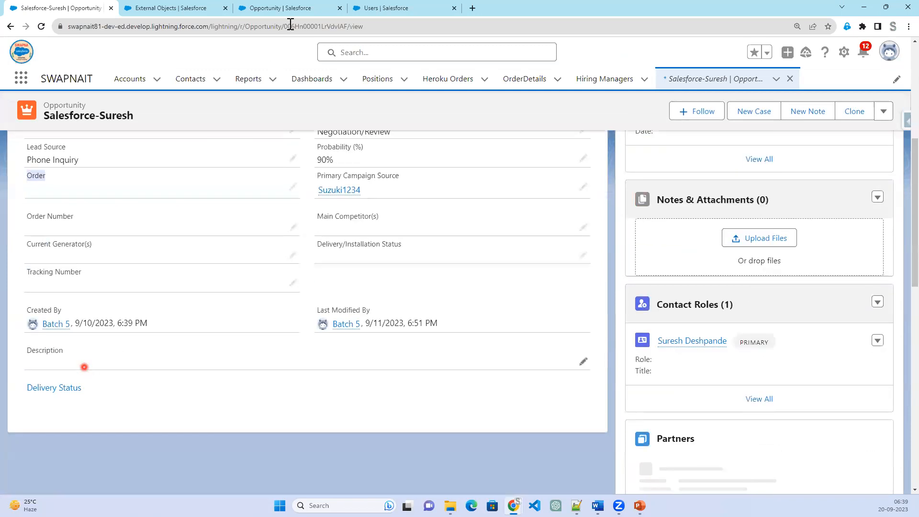
Return to the Opportunity object's setup and locate the Order external lookup in its Fields & Relationships.
{"action": "left_click", "coordinate": [183, 10]}
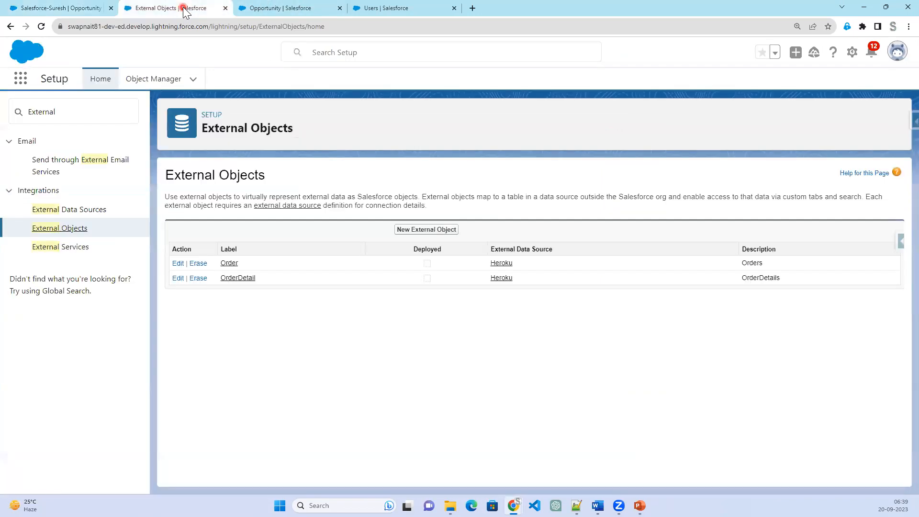
{"action": "left_click", "coordinate": [262, 9]}
{"action": "scroll", "coordinate": [627, 404], "scroll_direction": "down", "scroll_amount": 5}
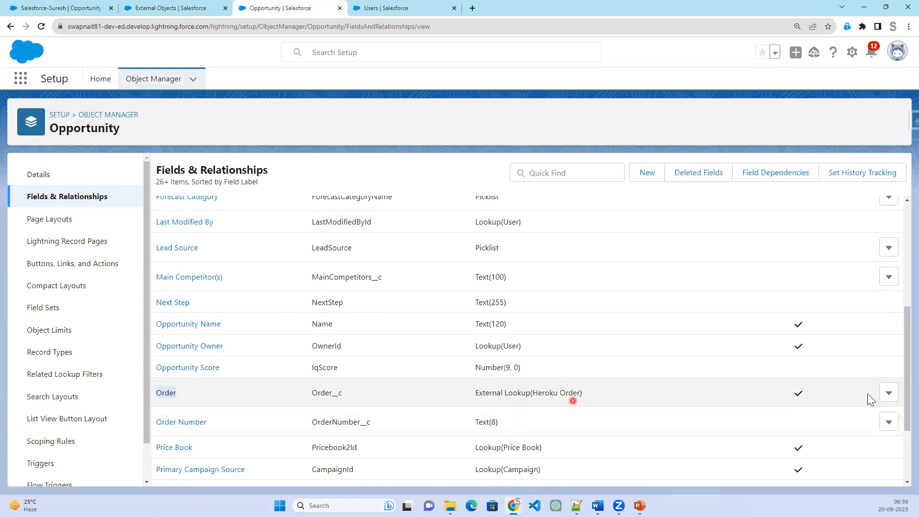
Edit the Order external lookup field and change its label to External Object Order.
{"action": "left_click", "coordinate": [889, 393]}
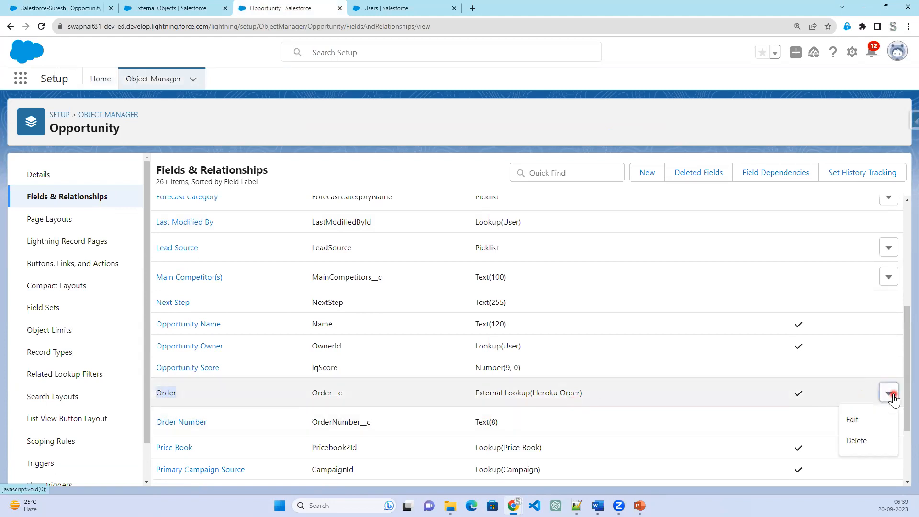
{"action": "left_click", "coordinate": [853, 419]}
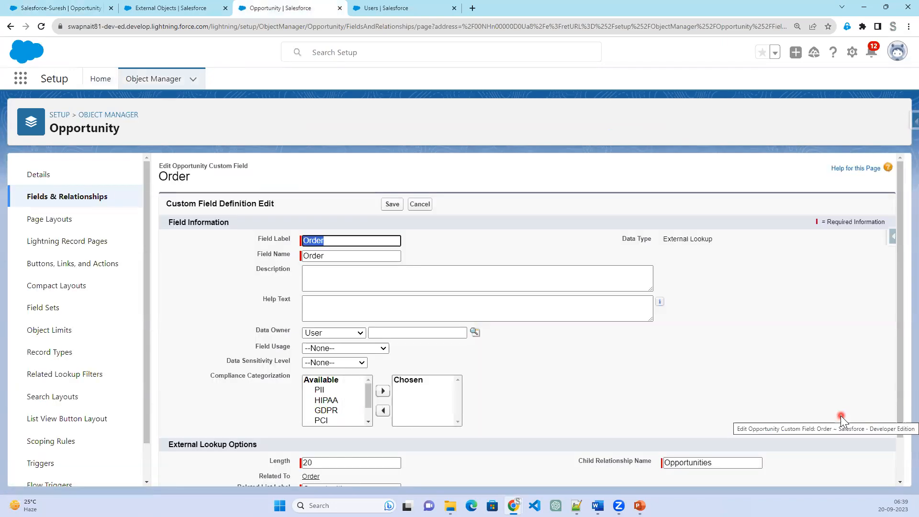
{"action": "left_click", "coordinate": [365, 240]}
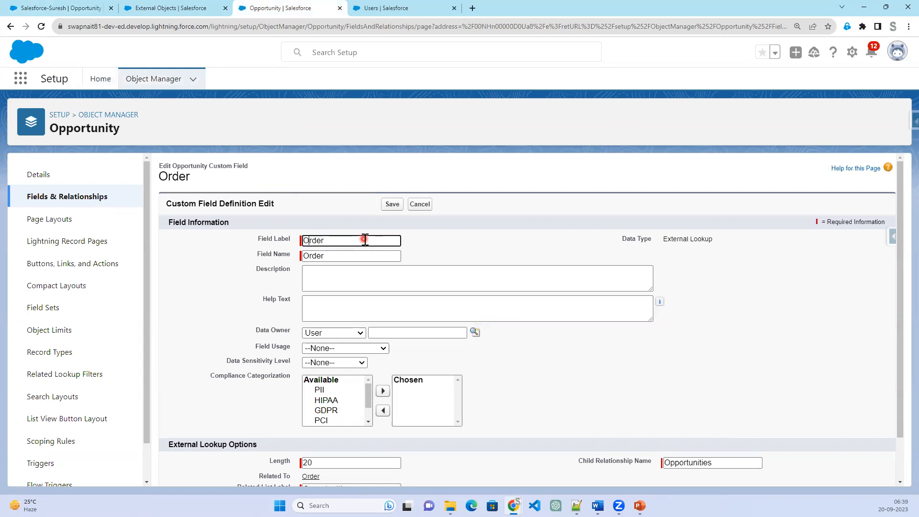
{"action": "key", "text": "Home"}
{"action": "type", "text": "External Object"}
Set the field name to External_Object_Order, reusing the label text with underscores, and save the field.
{"action": "left_click_drag", "start_coordinate": [389, 238], "coordinate": [300, 241]}
{"action": "key", "text": "ctrl+c"}
{"action": "left_click", "coordinate": [313, 254]}
{"action": "left_click", "coordinate": [544, 91]}
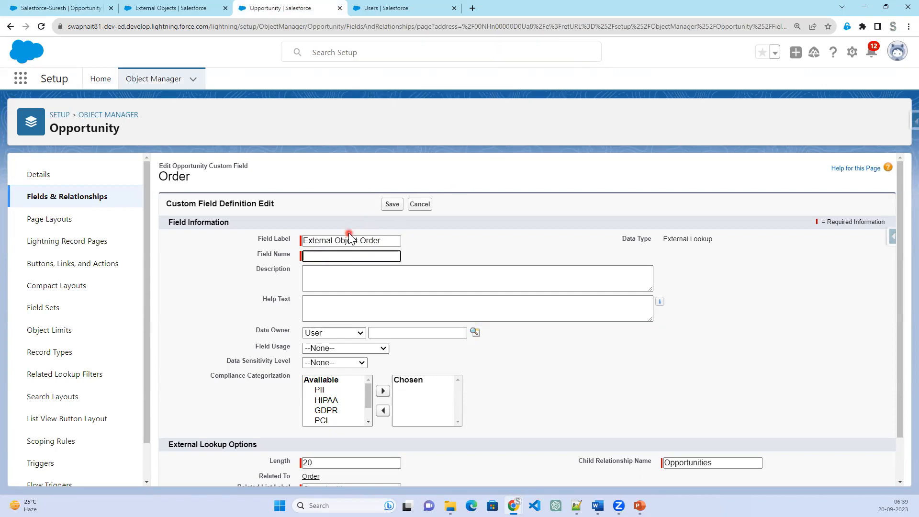
{"action": "left_click", "coordinate": [385, 239]}
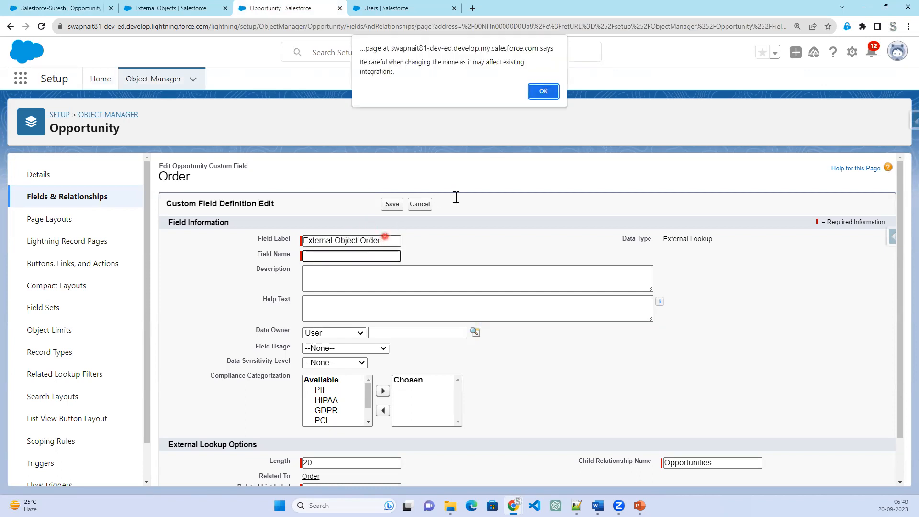
{"action": "left_click", "coordinate": [543, 91]}
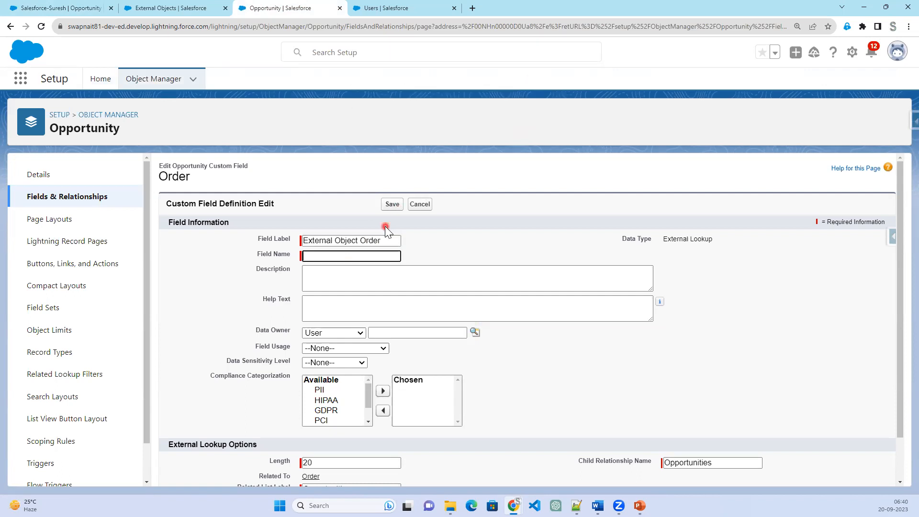
{"action": "key", "text": "ctrl+v"}
{"action": "left_click", "coordinate": [335, 255]}
{"action": "key", "text": "BackSpace"}
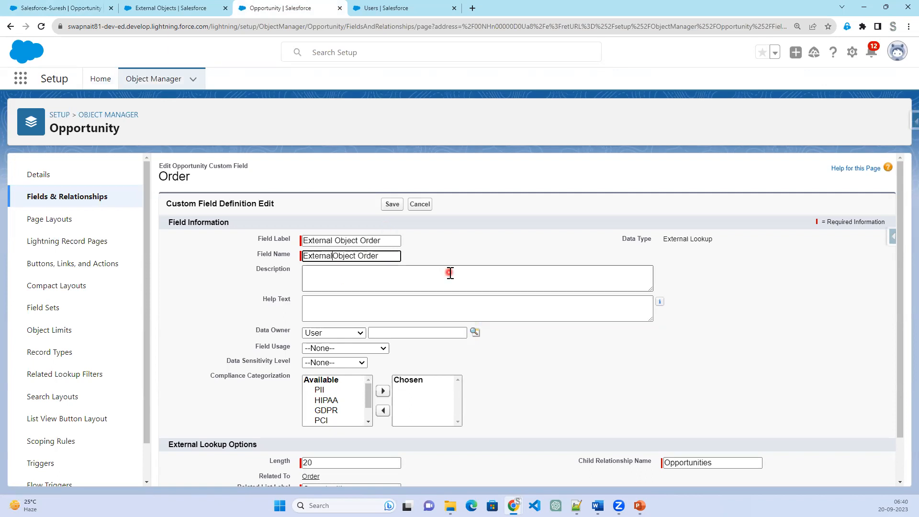
{"action": "type", "text": "_"}
{"action": "type", "text": "_"}
{"action": "left_click", "coordinate": [606, 339]}
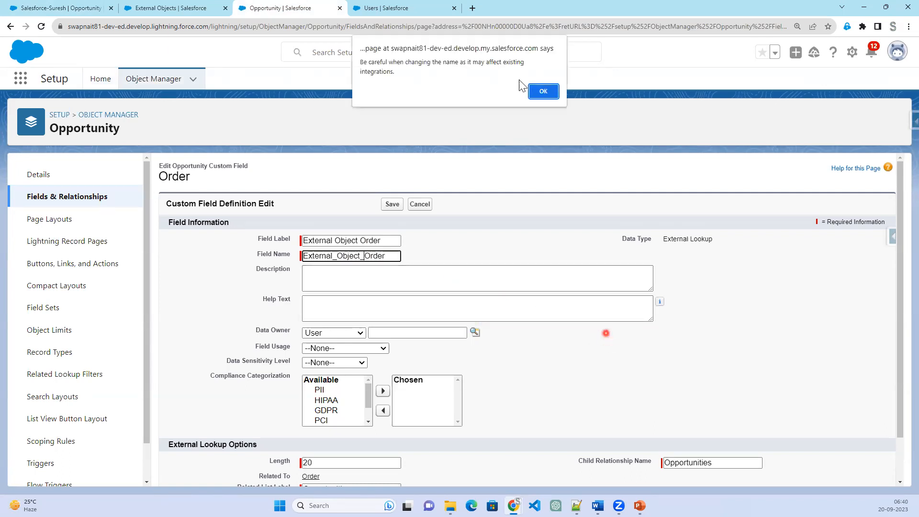
{"action": "left_click", "coordinate": [544, 92]}
{"action": "scroll", "coordinate": [547, 358], "scroll_direction": "down", "scroll_amount": 1}
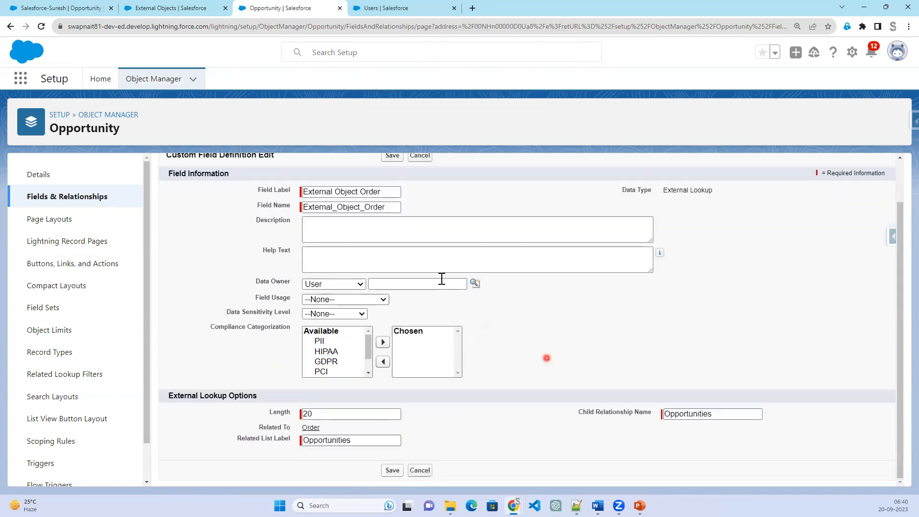
{"action": "scroll", "coordinate": [441, 279], "scroll_direction": "up", "scroll_amount": 1}
{"action": "left_click", "coordinate": [387, 205]}
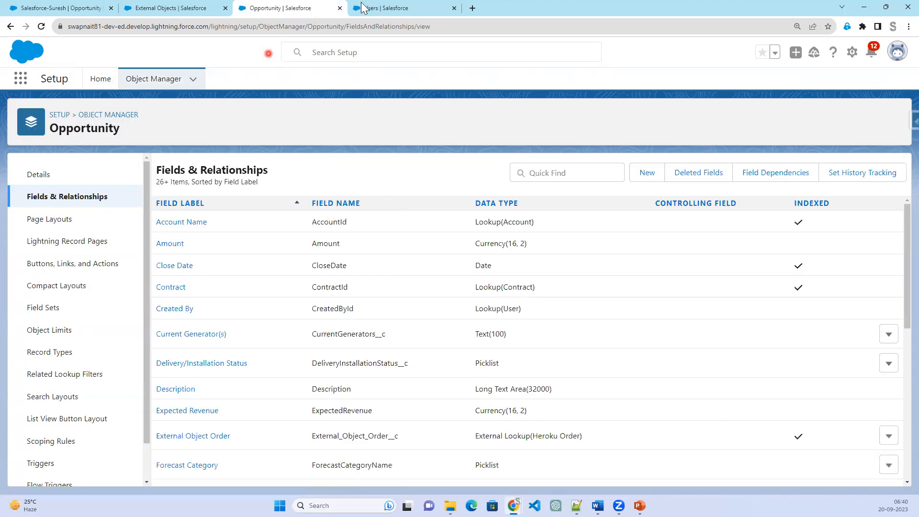
Reload the Salesforce account's opportunity record and check the order lookup field's label in its details.
{"action": "left_click", "coordinate": [58, 7]}
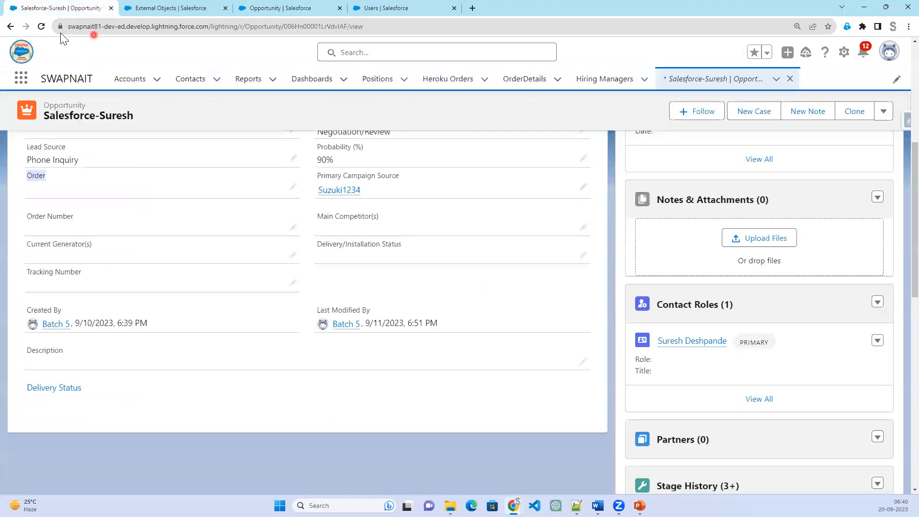
{"action": "left_click", "coordinate": [45, 28]}
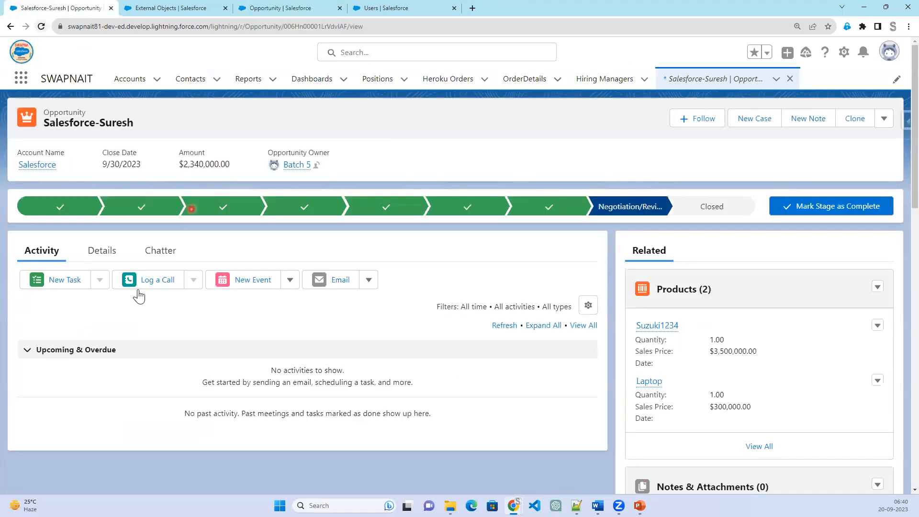
{"action": "left_click", "coordinate": [111, 261]}
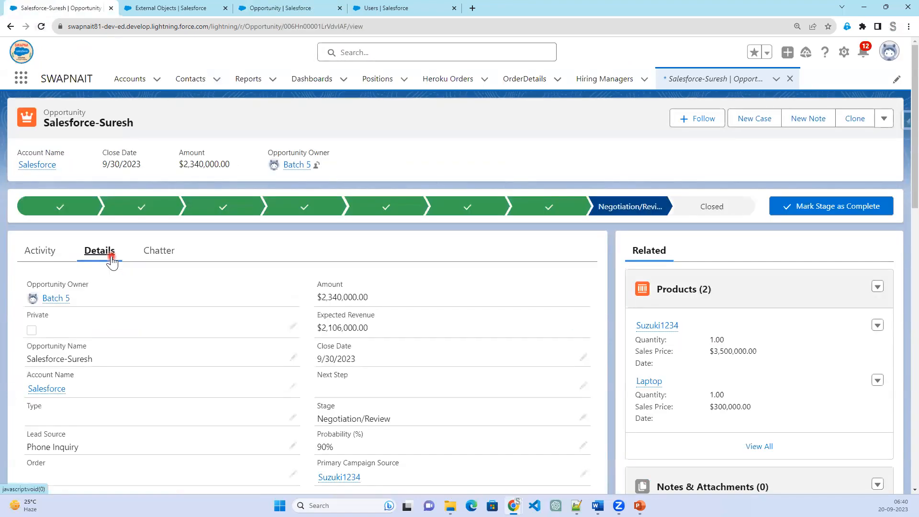
{"action": "scroll", "coordinate": [161, 453], "scroll_direction": "down", "scroll_amount": 2}
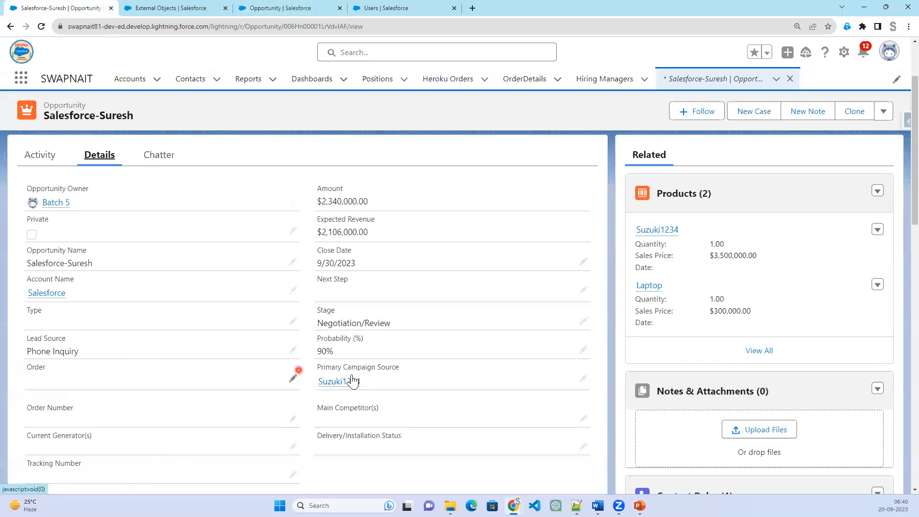
Inspect the opportunity page with the browser's developer tools and hard reload it with an emptied cache.
{"action": "right_click", "coordinate": [244, 111]}
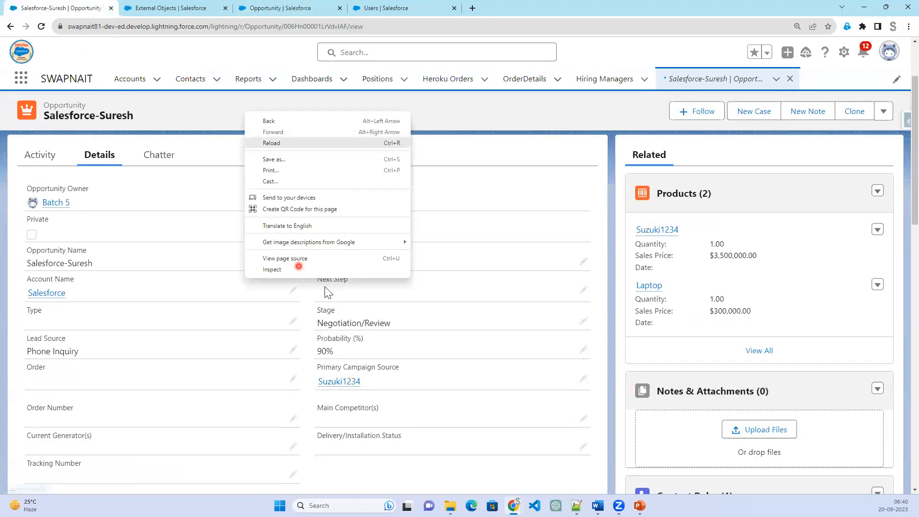
{"action": "left_click", "coordinate": [324, 272]}
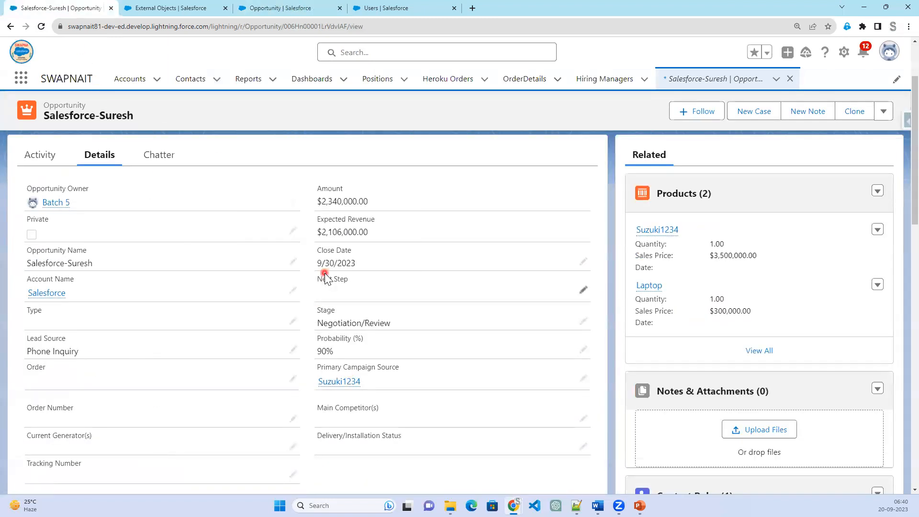
{"action": "left_click", "coordinate": [42, 27]}
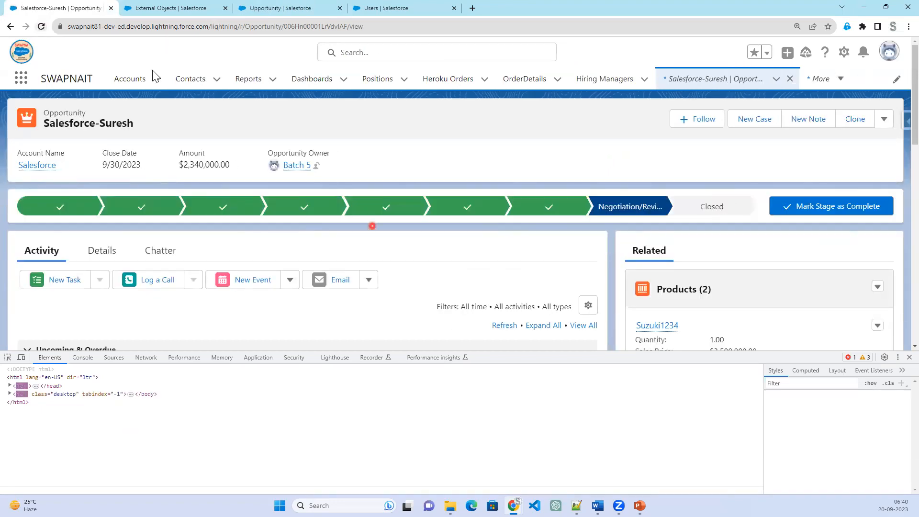
{"action": "left_click", "coordinate": [101, 251]}
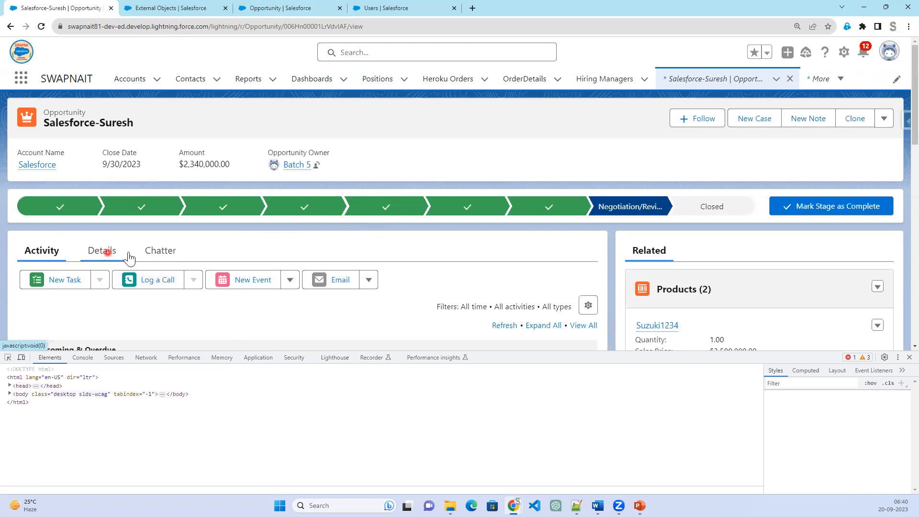
{"action": "right_click", "coordinate": [41, 26]}
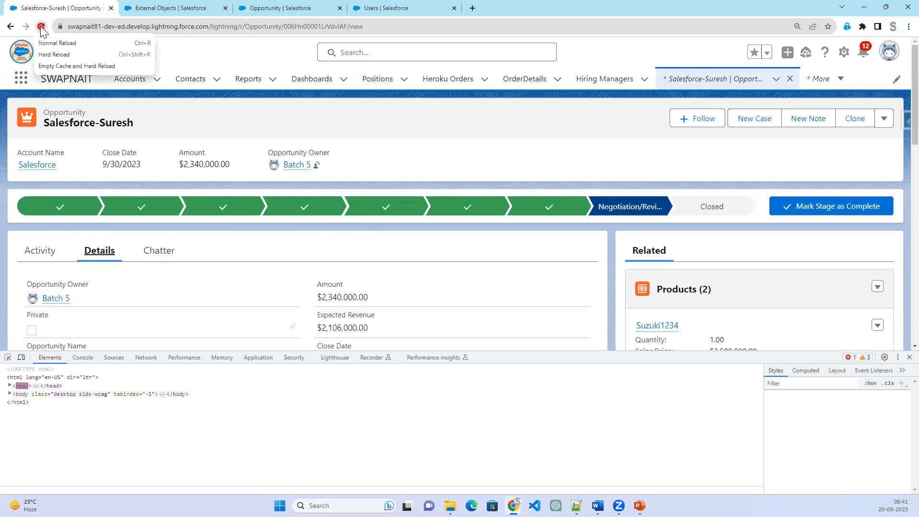
{"action": "left_click", "coordinate": [70, 66]}
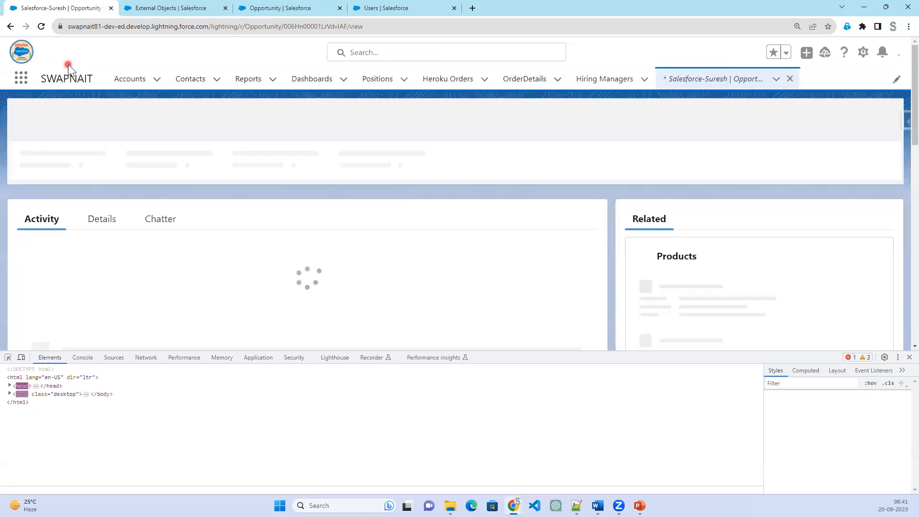
Close the developer tools and open the External Object Order field for editing in the opportunity's details.
{"action": "left_click", "coordinate": [99, 217]}
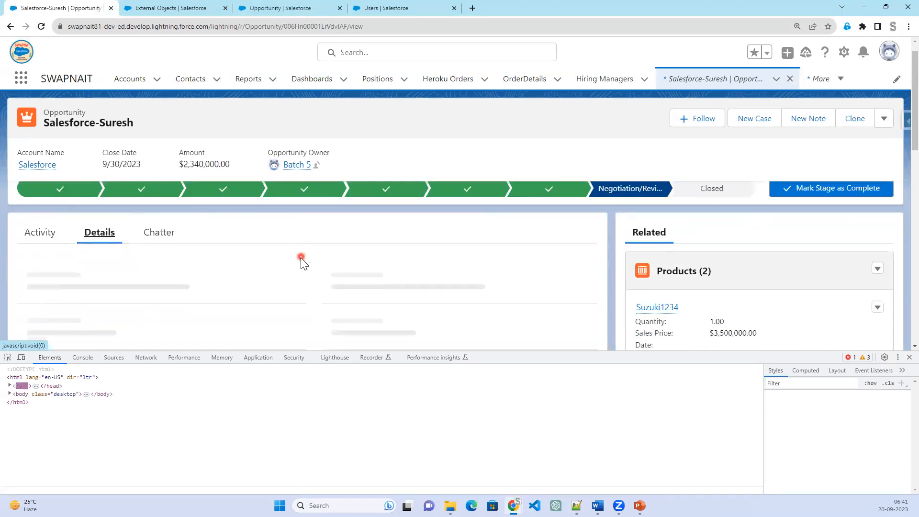
{"action": "scroll", "coordinate": [301, 258], "scroll_direction": "down", "scroll_amount": 3}
{"action": "scroll", "coordinate": [300, 261], "scroll_direction": "down", "scroll_amount": 2}
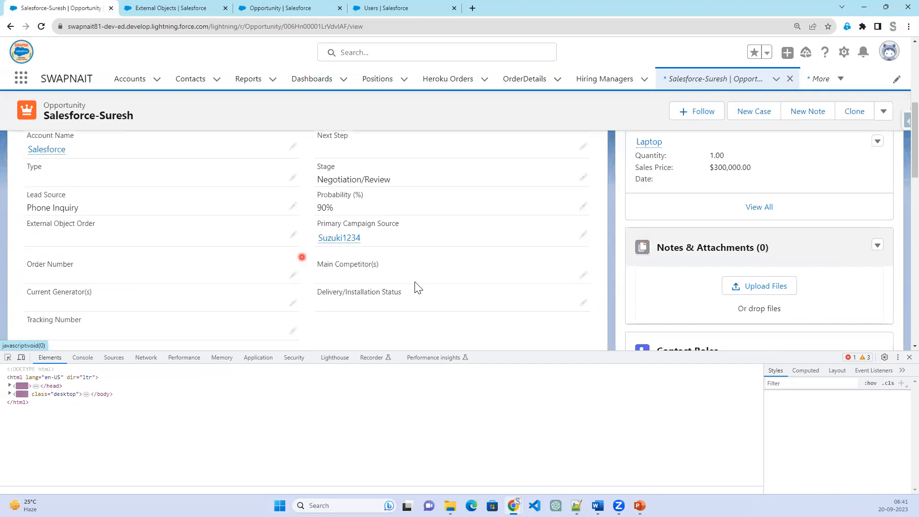
{"action": "left_click", "coordinate": [910, 357]}
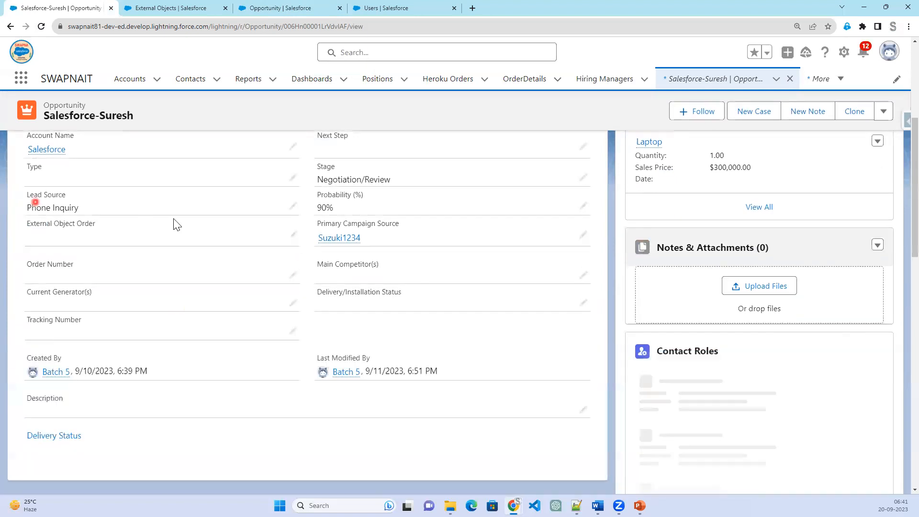
{"action": "left_click", "coordinate": [293, 236]}
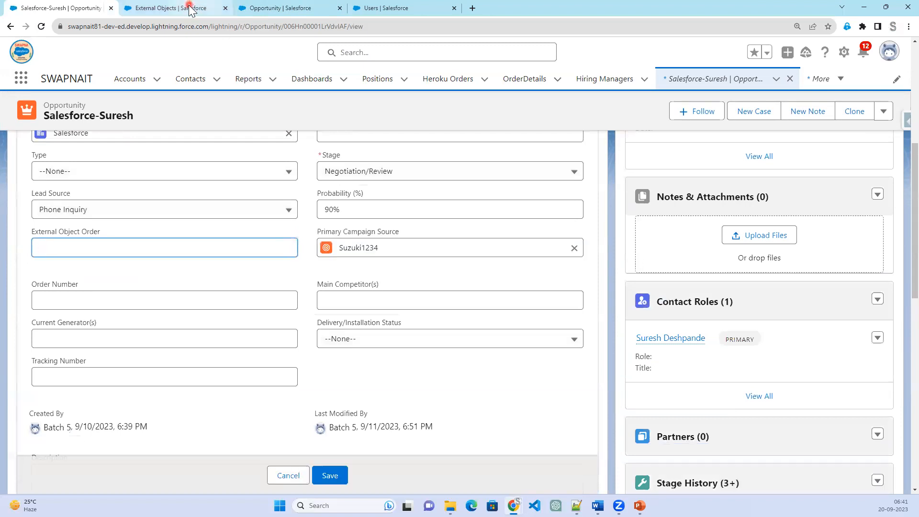
{"action": "left_click", "coordinate": [191, 9]}
{"action": "left_click", "coordinate": [259, 8]}
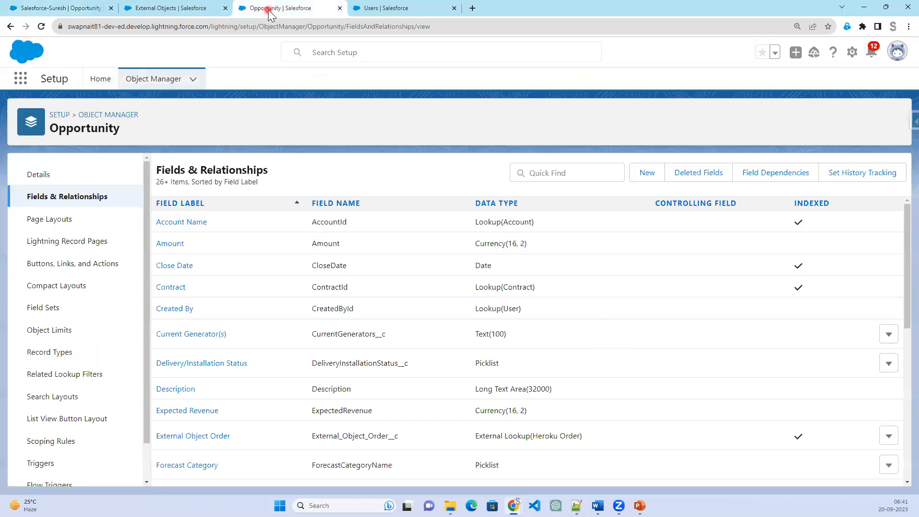
{"action": "left_click", "coordinate": [417, 11]}
{"action": "left_click", "coordinate": [149, 10]}
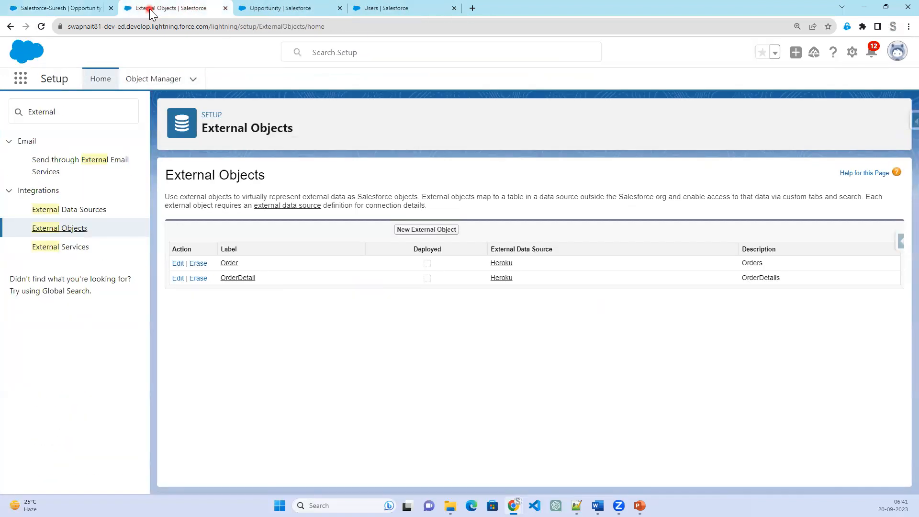
{"action": "left_click", "coordinate": [51, 11]}
Open the Positions list in a new browser tab and highlight the opportunity's External Object Order label.
{"action": "right_click", "coordinate": [133, 80]}
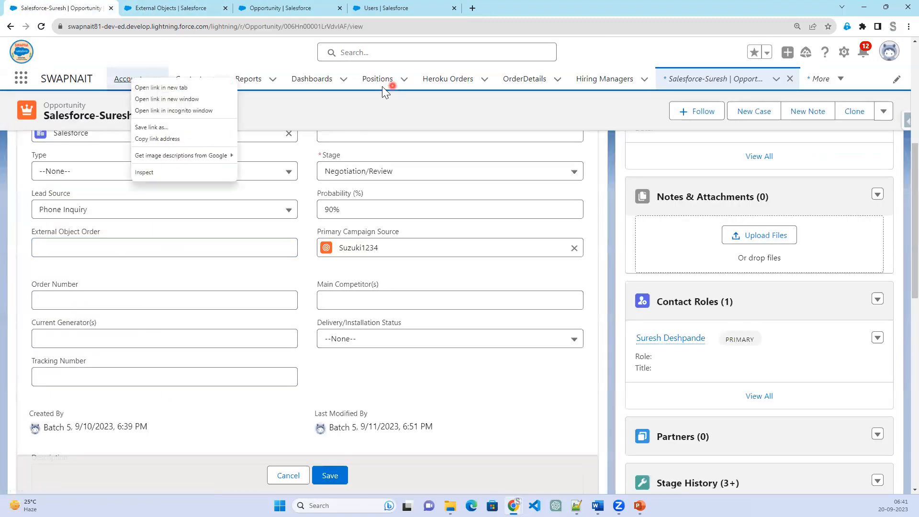
{"action": "right_click", "coordinate": [368, 84]}
{"action": "left_click", "coordinate": [184, 59]}
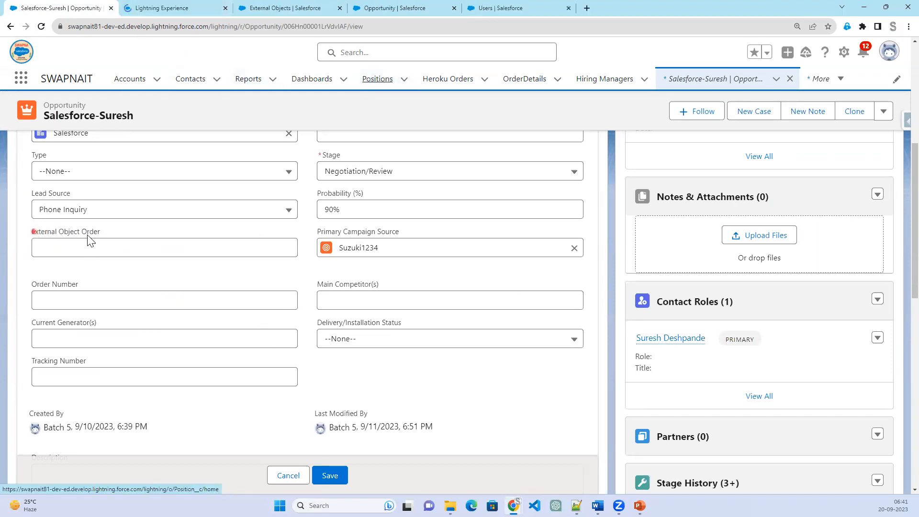
{"action": "left_click_drag", "start_coordinate": [32, 232], "coordinate": [102, 233]}
{"action": "left_click", "coordinate": [101, 233]}
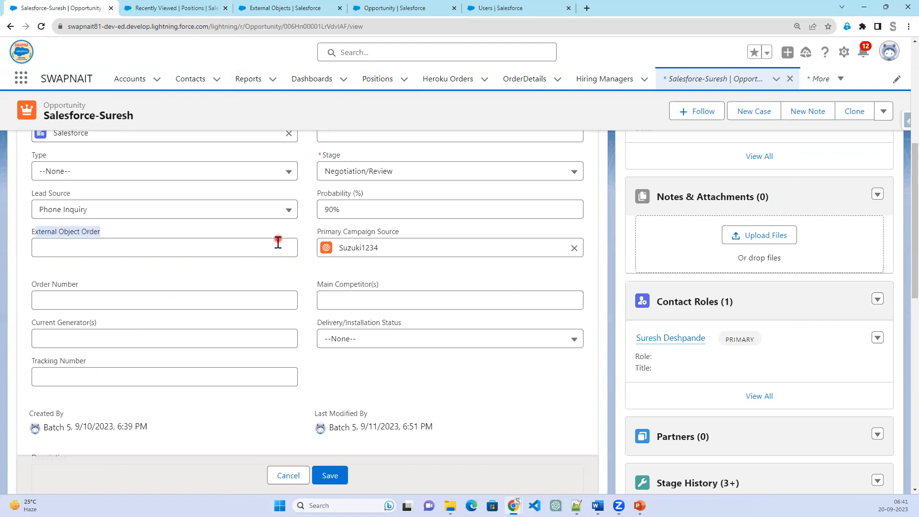
Open the Development position and clear its Hiring Manager lookup in edit mode to show the lookup search.
{"action": "left_click", "coordinate": [193, 11]}
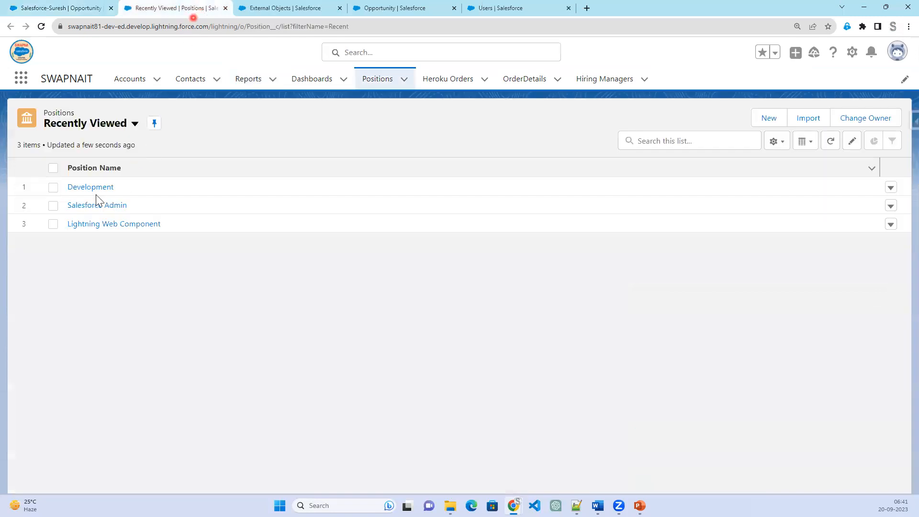
{"action": "left_click", "coordinate": [89, 190]}
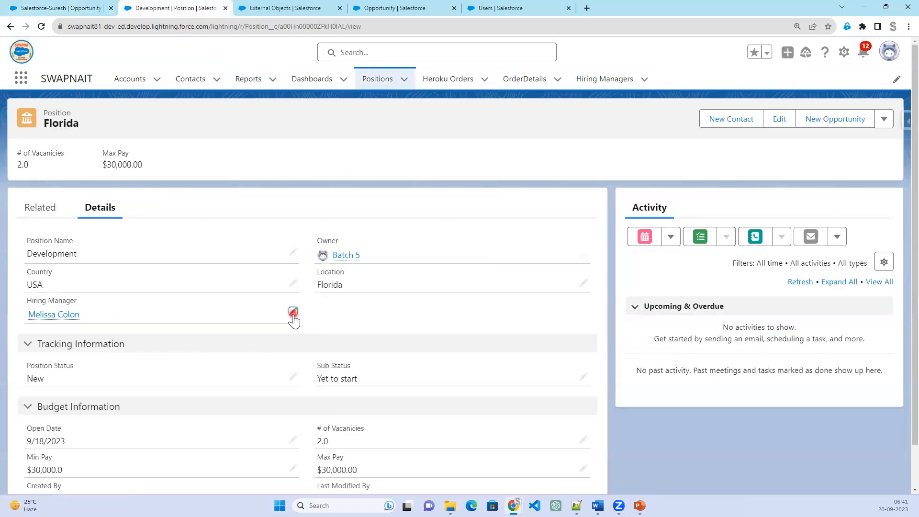
{"action": "left_click", "coordinate": [293, 314]}
{"action": "left_click", "coordinate": [289, 327]}
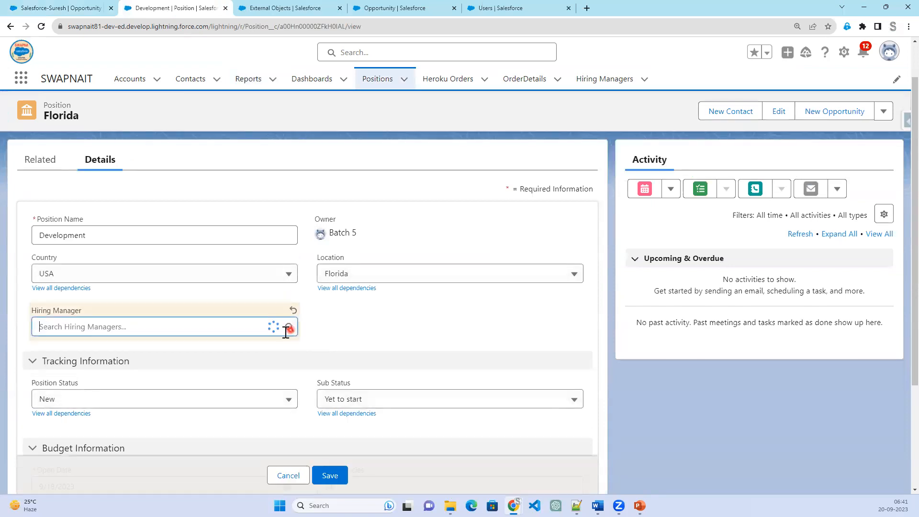
Return to the opportunity record and open the Heroku Orders list in a new browser tab.
{"action": "left_click", "coordinate": [62, 8]}
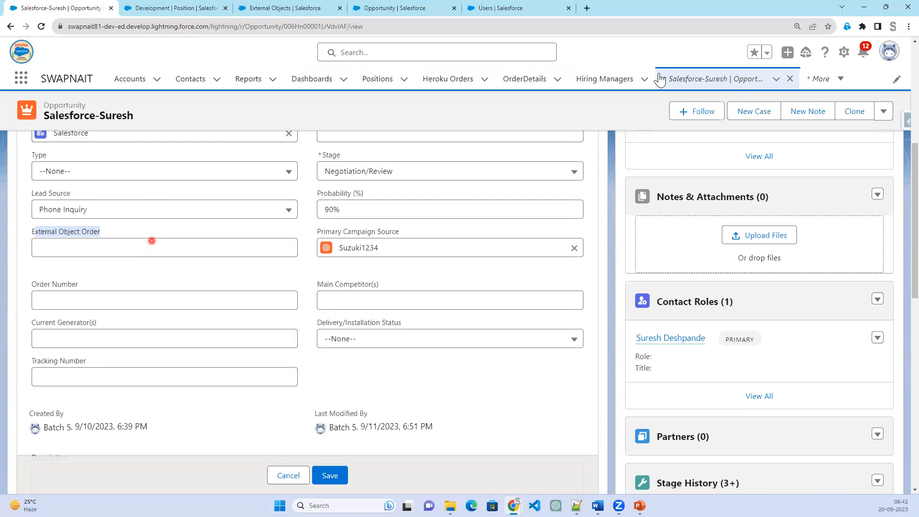
{"action": "right_click", "coordinate": [465, 81]}
{"action": "left_click", "coordinate": [484, 89]}
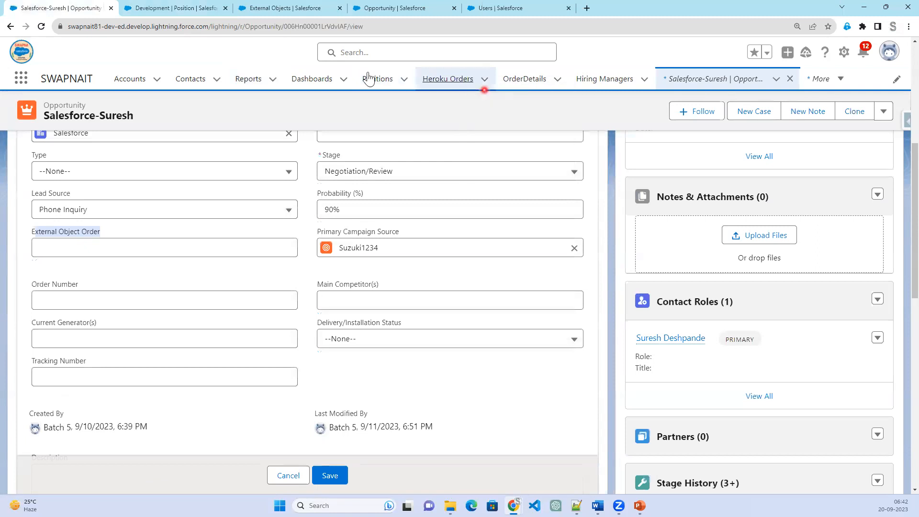
{"action": "left_click", "coordinate": [287, 11]}
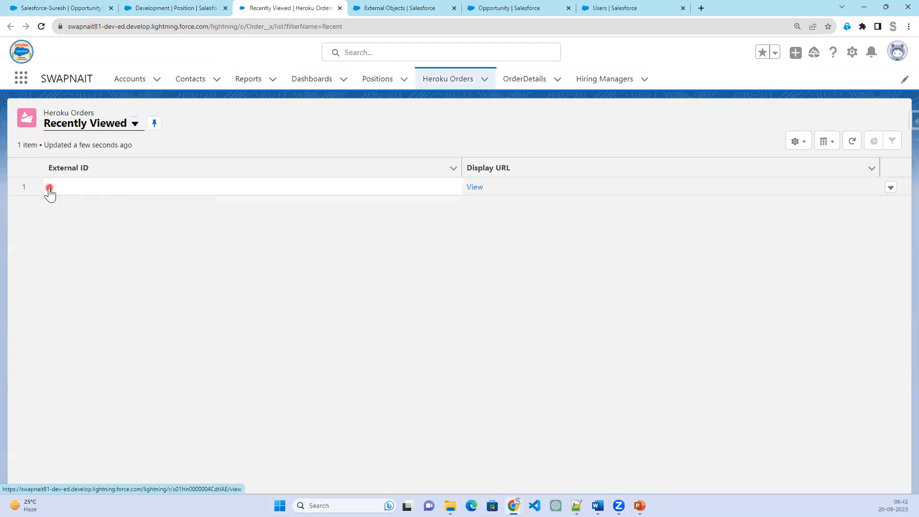
Look at Heroku order 1's details, return to the opportunity and enter 1 as its External Object Order.
{"action": "left_click", "coordinate": [49, 189]}
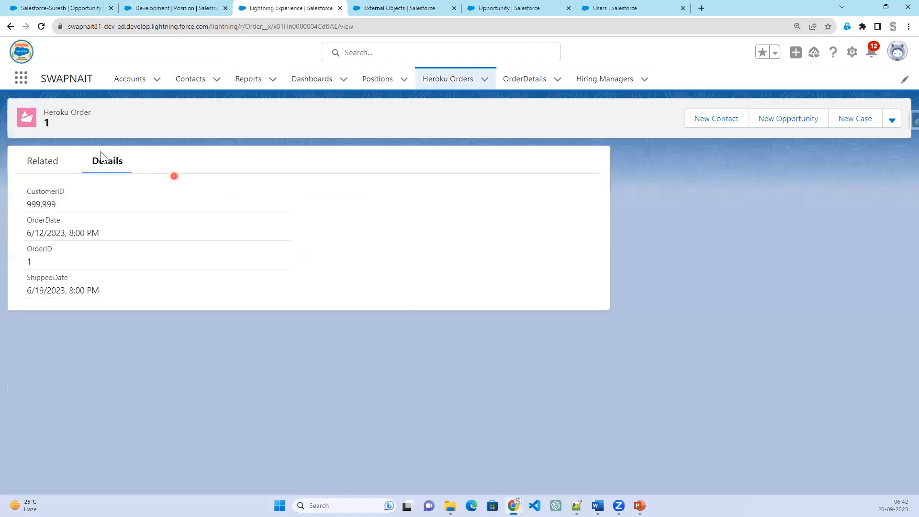
{"action": "left_click", "coordinate": [10, 26]}
{"action": "left_click", "coordinate": [62, 8]}
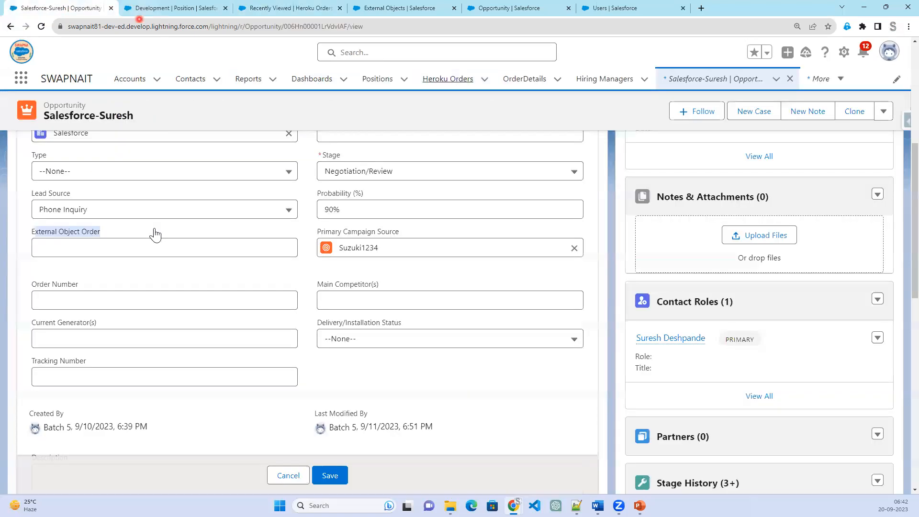
{"action": "left_click", "coordinate": [99, 248]}
{"action": "type", "text": "1"}
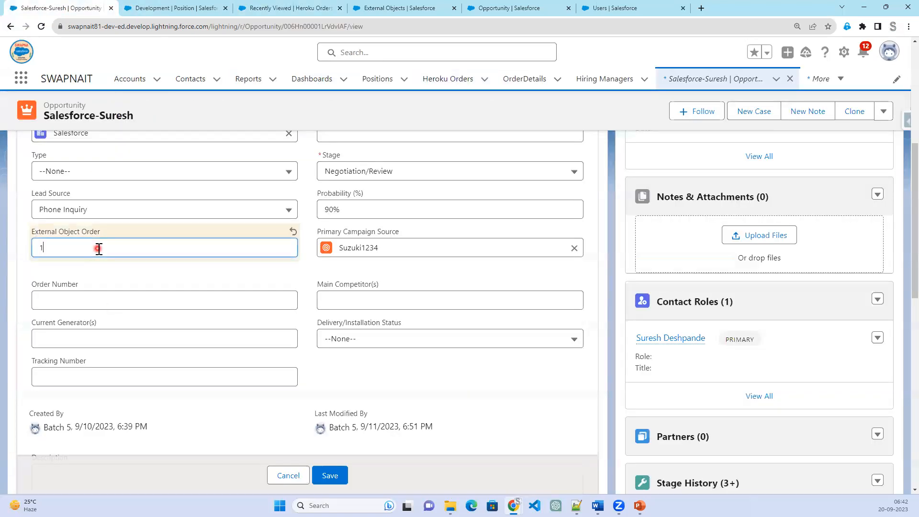
Display the All list view of Heroku Orders and look through the External IDs.
{"action": "left_click", "coordinate": [304, 8]}
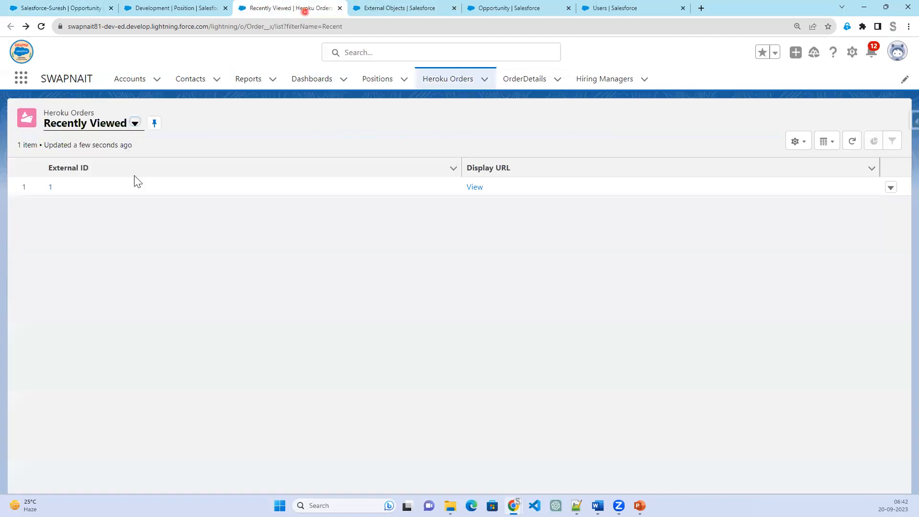
{"action": "left_click", "coordinate": [135, 124]}
{"action": "left_click", "coordinate": [111, 163]}
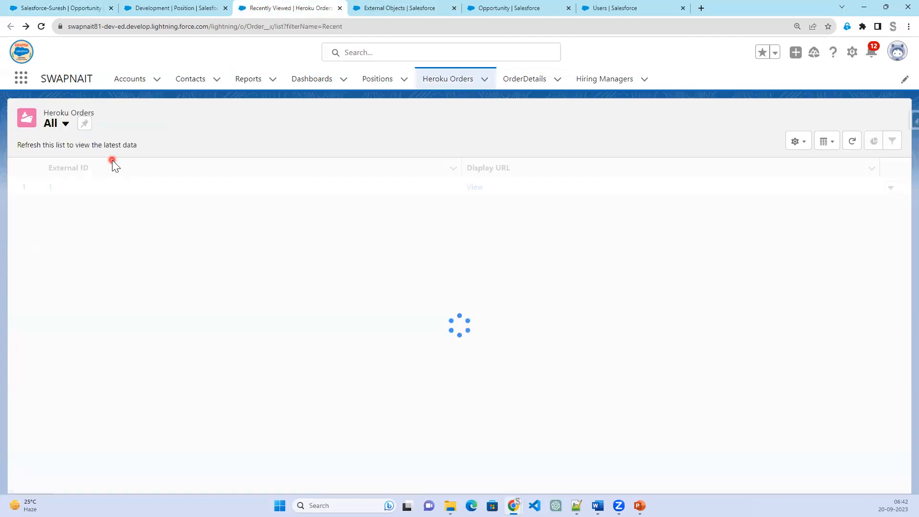
{"action": "scroll", "coordinate": [87, 452], "scroll_direction": "down", "scroll_amount": 2}
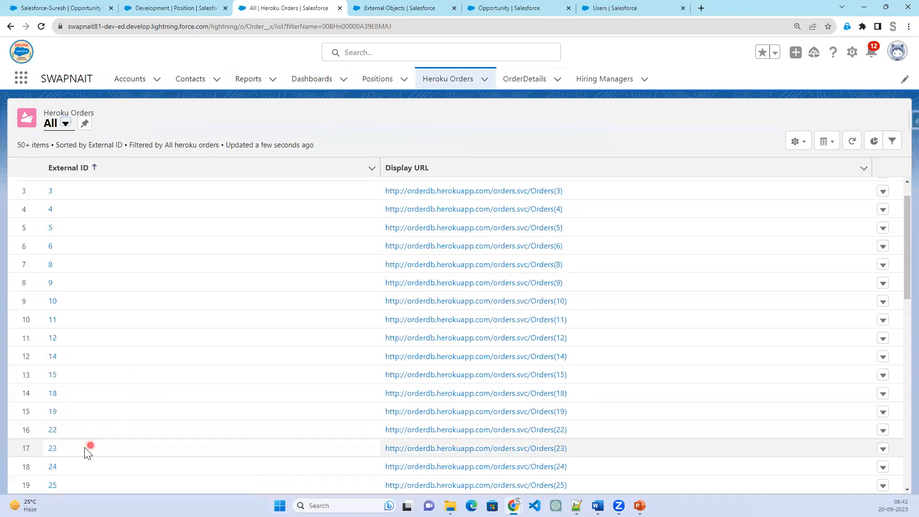
Save the opportunity with External Object Order 24, and check the linked Heroku order's details.
{"action": "left_click", "coordinate": [86, 9]}
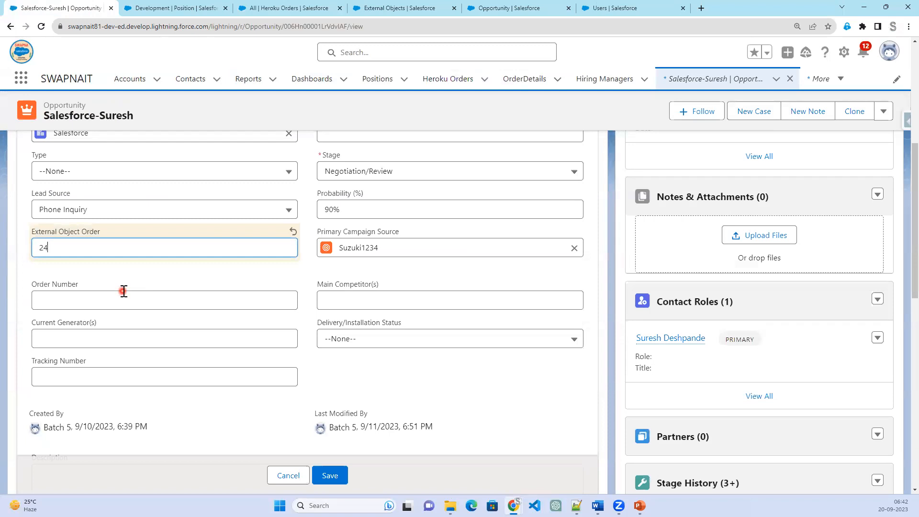
{"action": "left_click", "coordinate": [331, 479]}
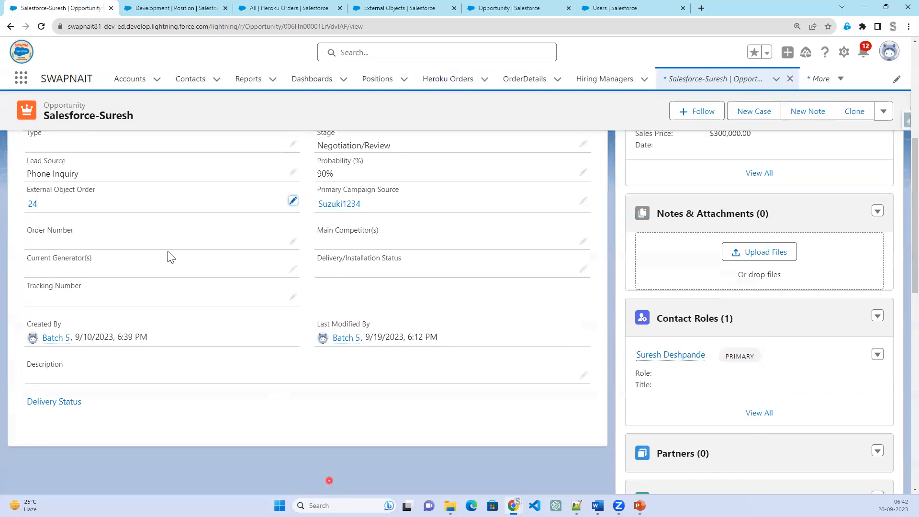
{"action": "left_click", "coordinate": [31, 205]}
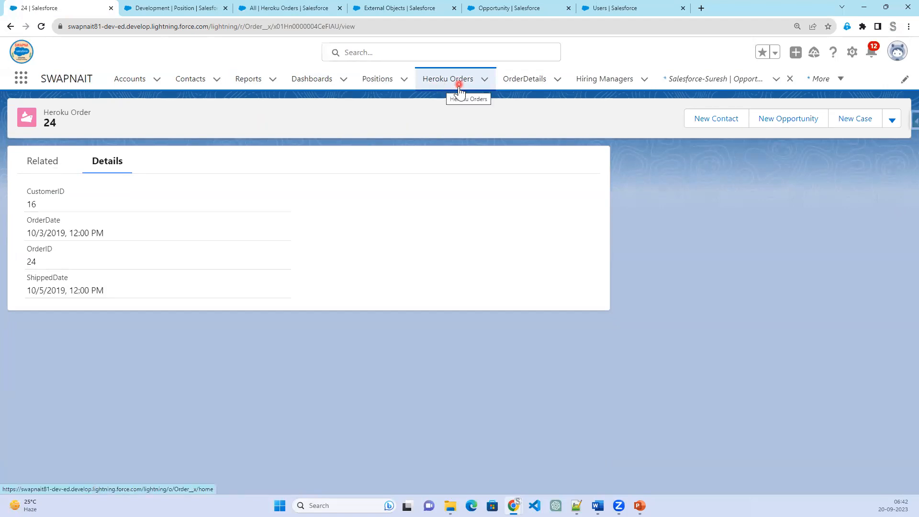
{"action": "left_click", "coordinate": [11, 28]}
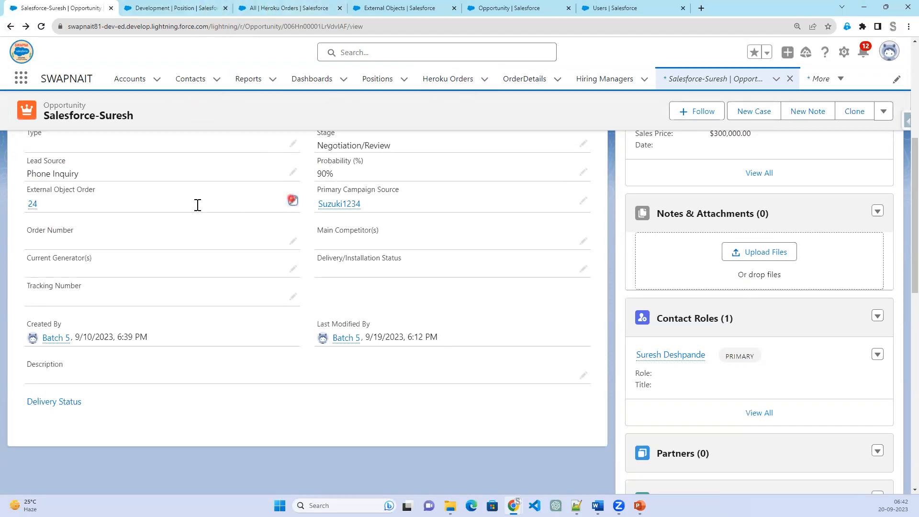
Replace the opportunity's External Object Order with the record ID copied from Heroku order 10's URL and save.
{"action": "left_click", "coordinate": [293, 200]}
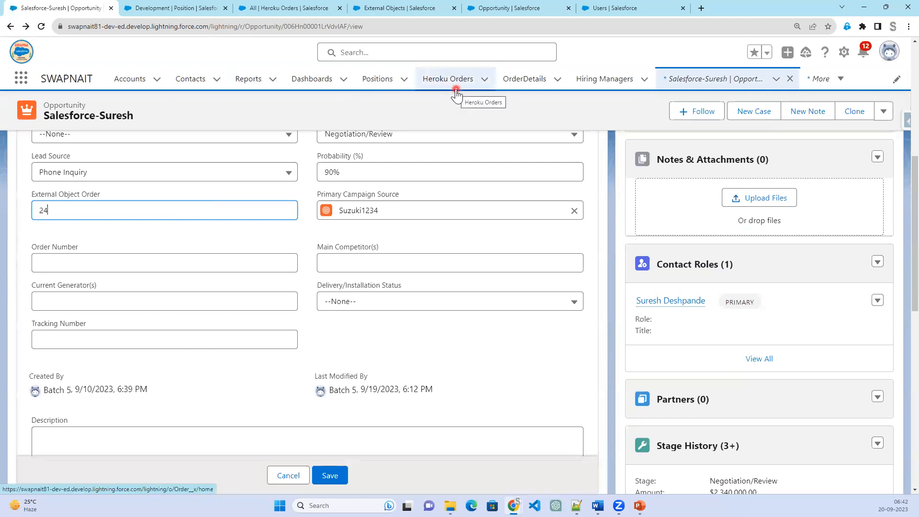
{"action": "key", "text": "BackSpace"}
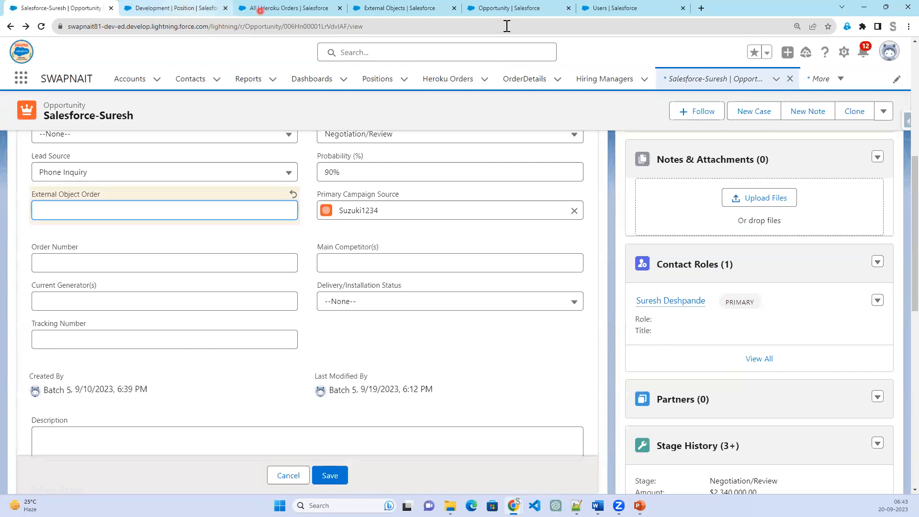
{"action": "left_click", "coordinate": [305, 9]}
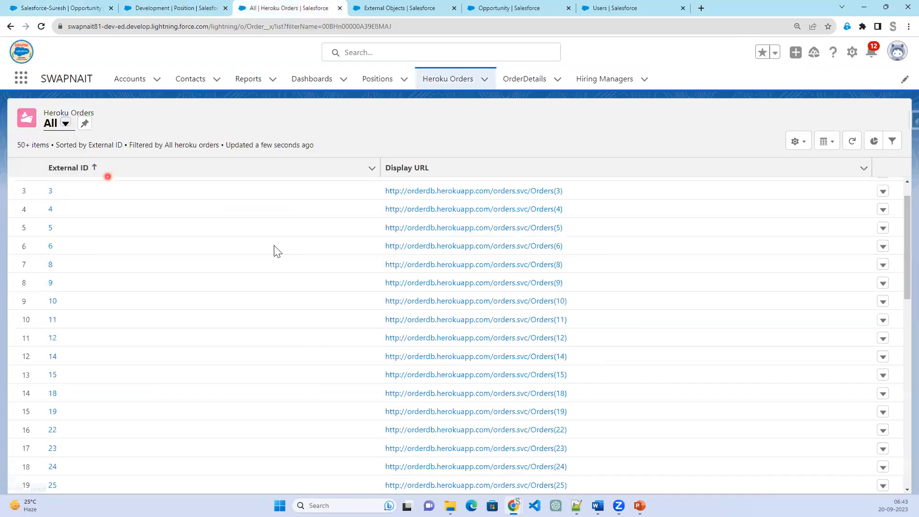
{"action": "left_click", "coordinate": [52, 302]}
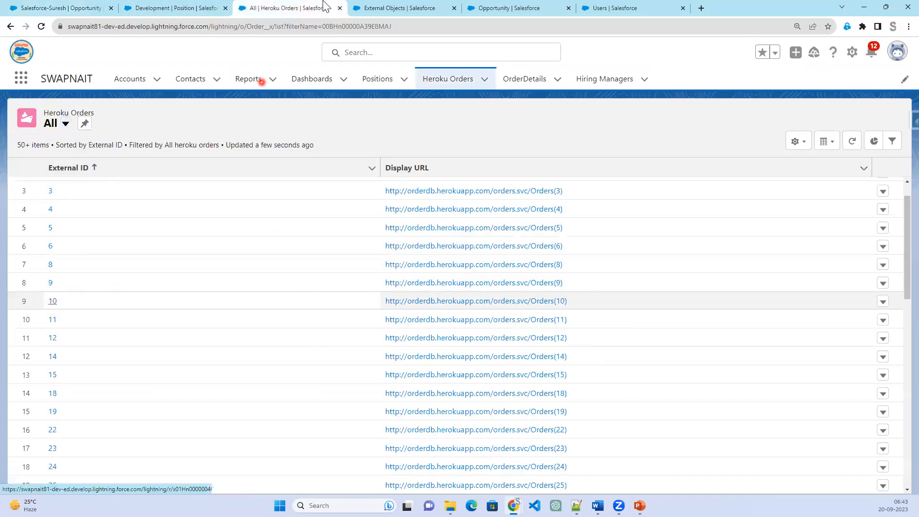
{"action": "double_click", "coordinate": [325, 28]}
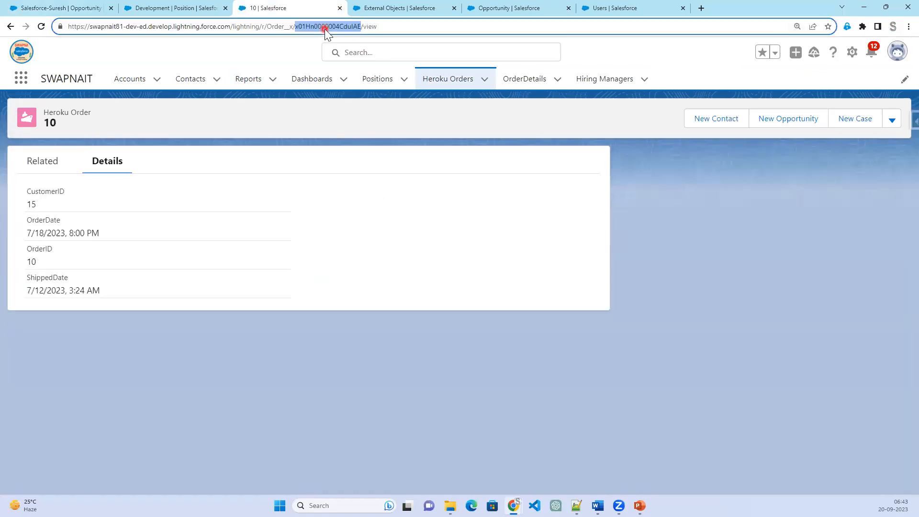
{"action": "right_click", "coordinate": [324, 29]}
{"action": "left_click", "coordinate": [349, 100]}
{"action": "left_click", "coordinate": [84, 4]}
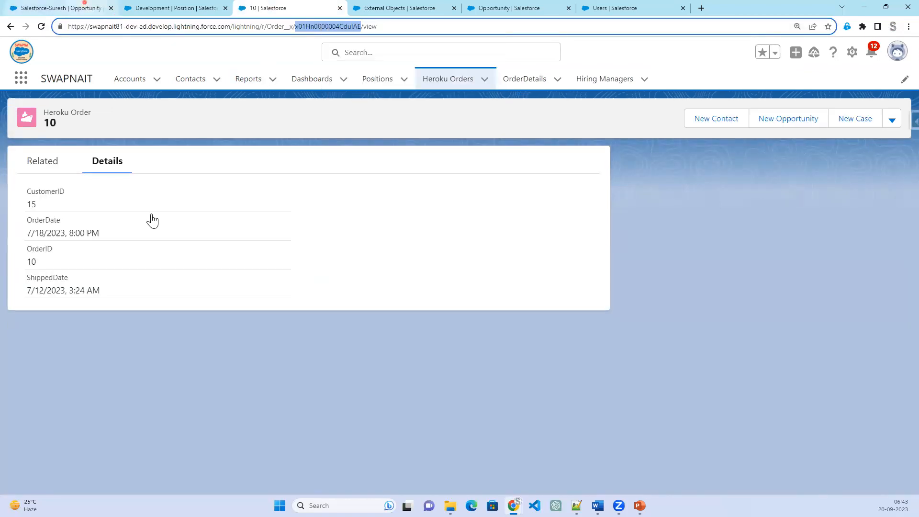
{"action": "key", "text": "ctrl+v"}
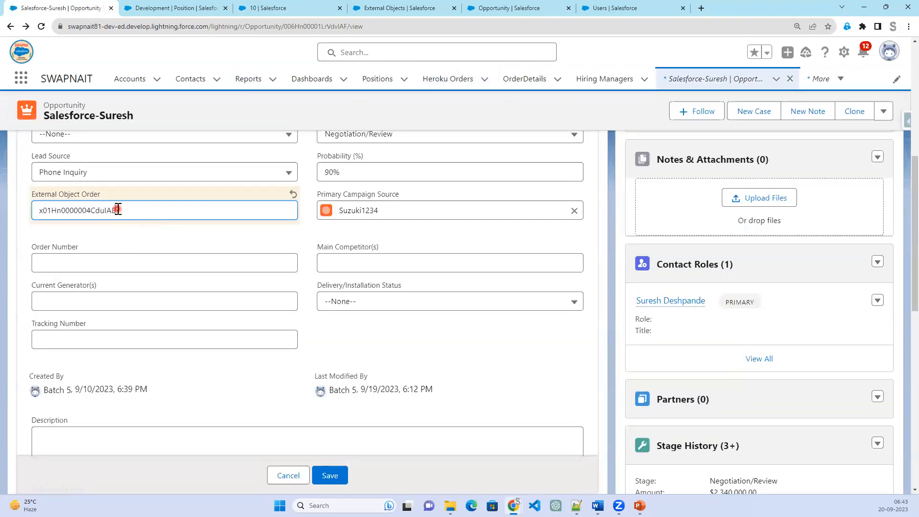
{"action": "left_click", "coordinate": [330, 476]}
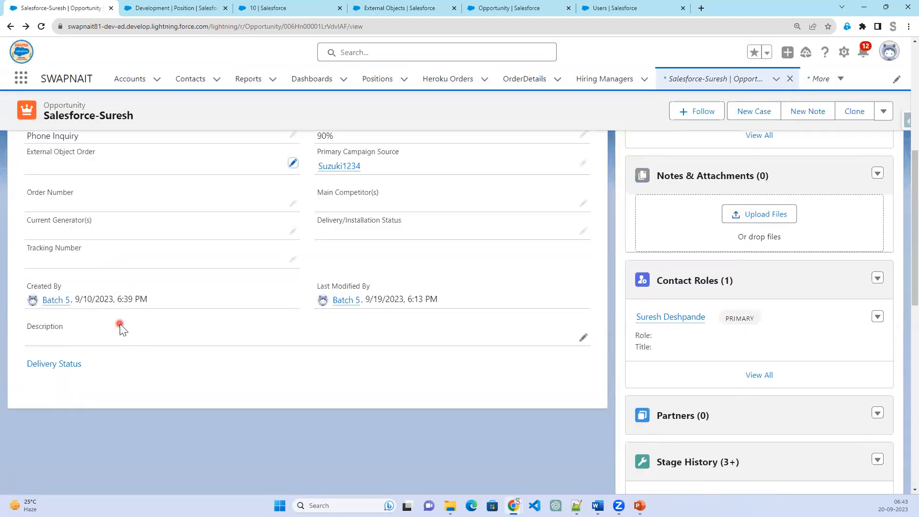
Reopen the opportunity's External Object Order field with the pasted record ID and save the record again.
{"action": "scroll", "coordinate": [119, 323], "scroll_direction": "up", "scroll_amount": 2}
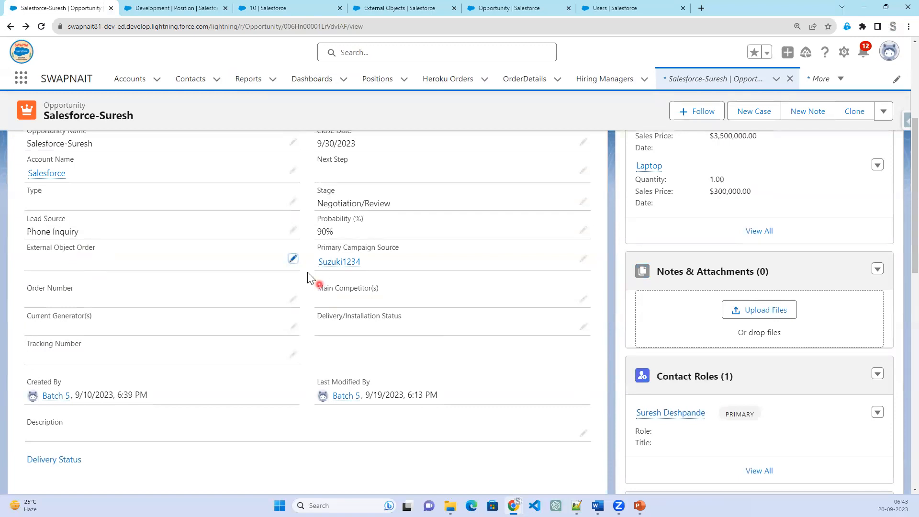
{"action": "left_click", "coordinate": [293, 259]}
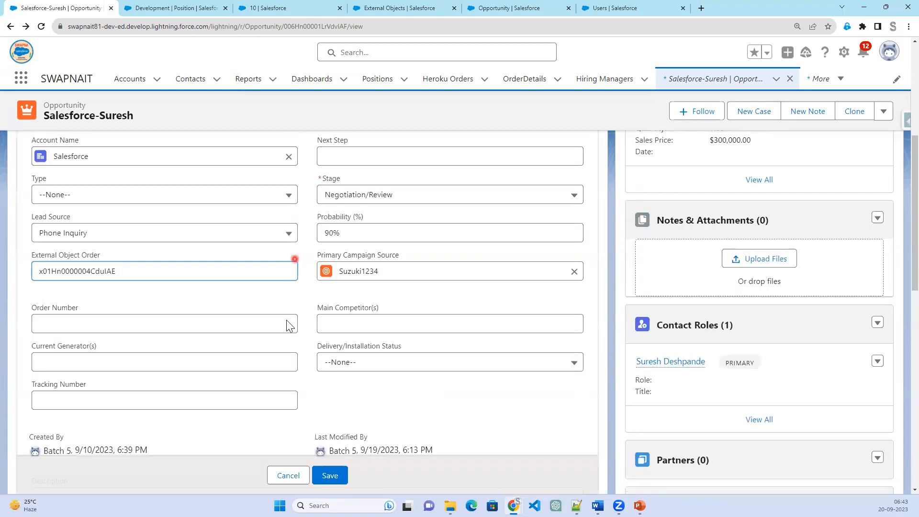
{"action": "left_click", "coordinate": [334, 471]}
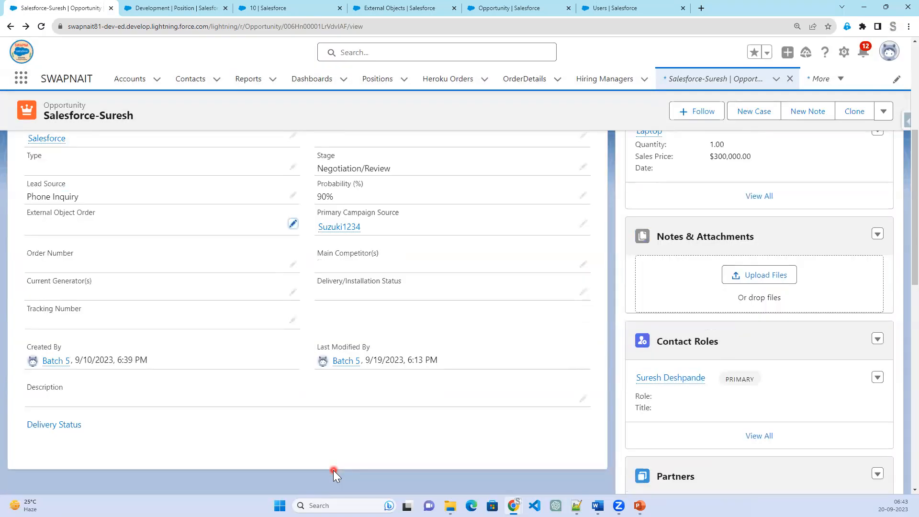
Check Heroku order 10's details, set the opportunity's External Object Order to "hjh" and save.
{"action": "left_click", "coordinate": [291, 226]}
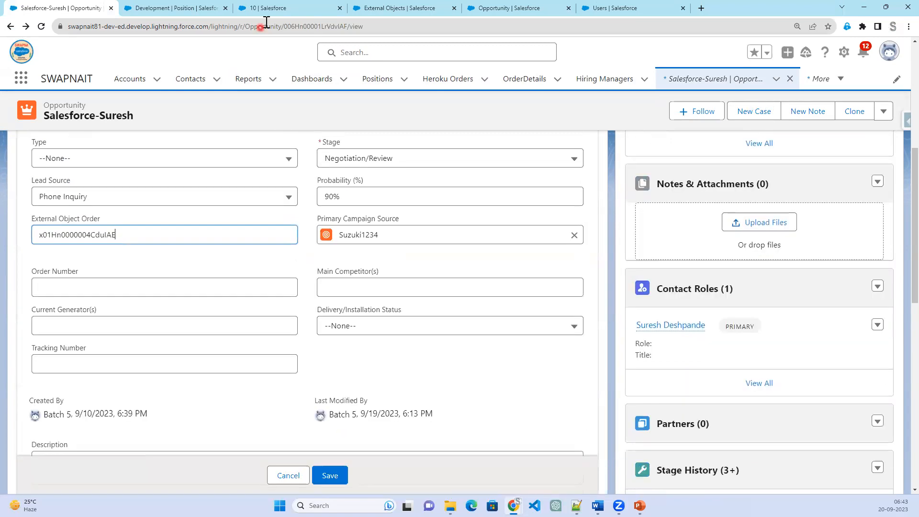
{"action": "left_click", "coordinate": [276, 9]}
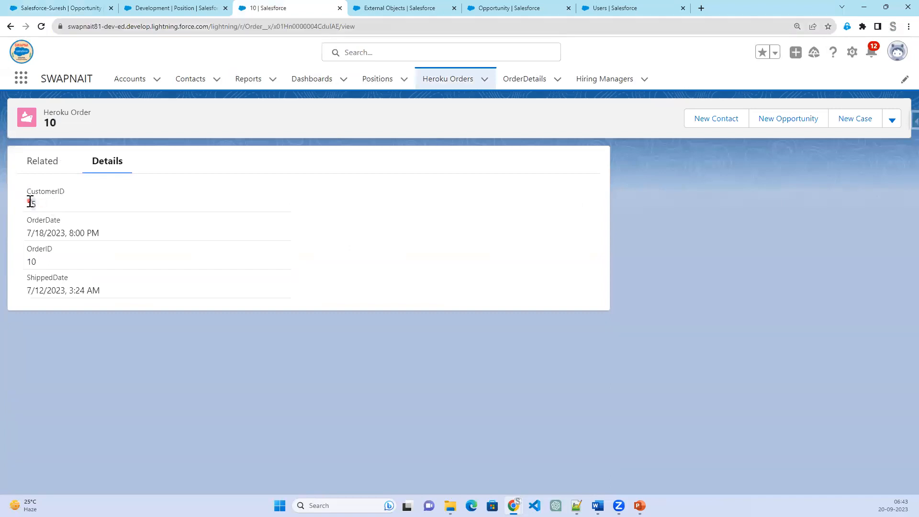
{"action": "left_click", "coordinate": [44, 9]}
{"action": "left_click_drag", "start_coordinate": [8, 237], "coordinate": [6, 237]}
{"action": "type", "text": "hjh"}
{"action": "left_click", "coordinate": [324, 477]}
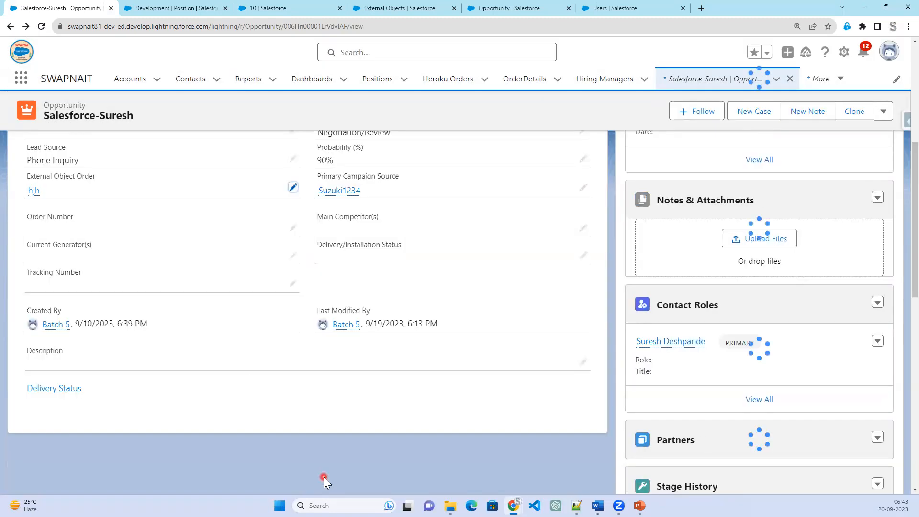
Open the linked "hjh" Heroku order, highlight the text in its details and return to the opportunity.
{"action": "left_click", "coordinate": [32, 191]}
{"action": "mouse_move", "coordinate": [34, 194]}
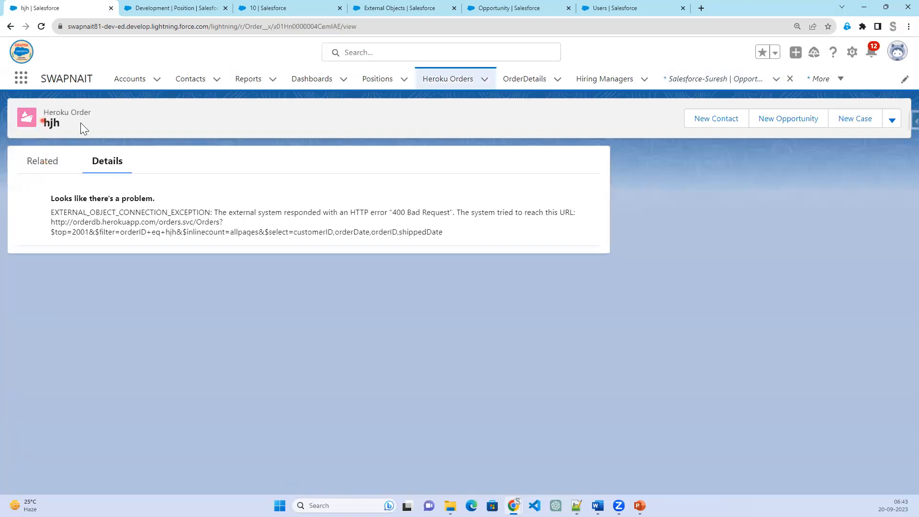
{"action": "left_click_drag", "start_coordinate": [382, 242], "coordinate": [490, 248]}
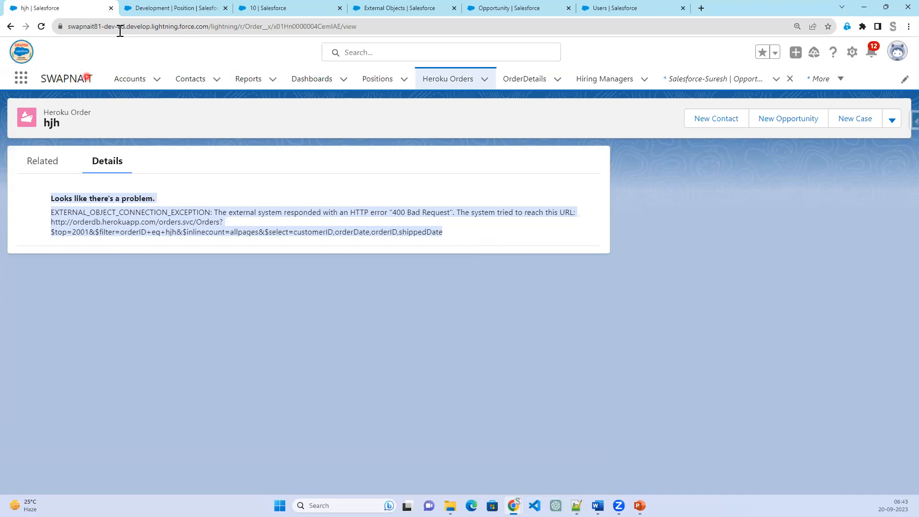
{"action": "left_click", "coordinate": [13, 28]}
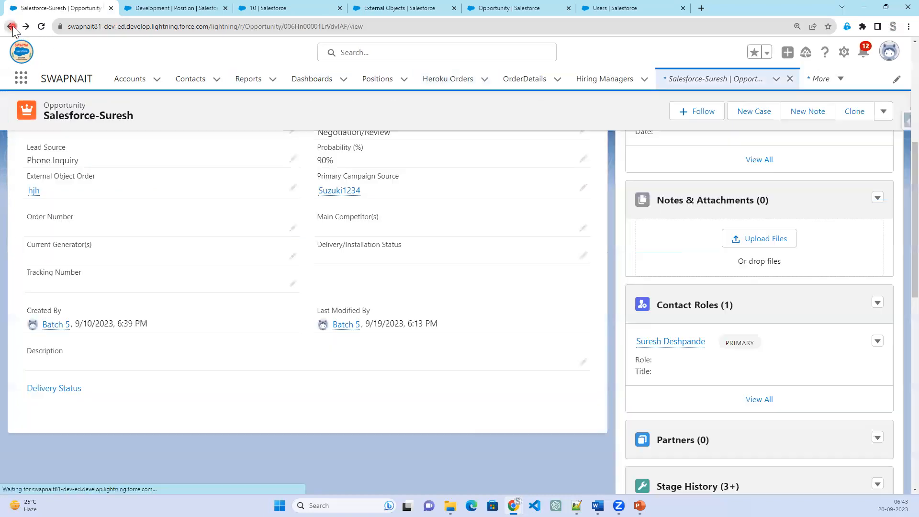
Set the opportunity's External Object Order to 24, save, and open the linked Heroku order.
{"action": "left_click", "coordinate": [295, 185]}
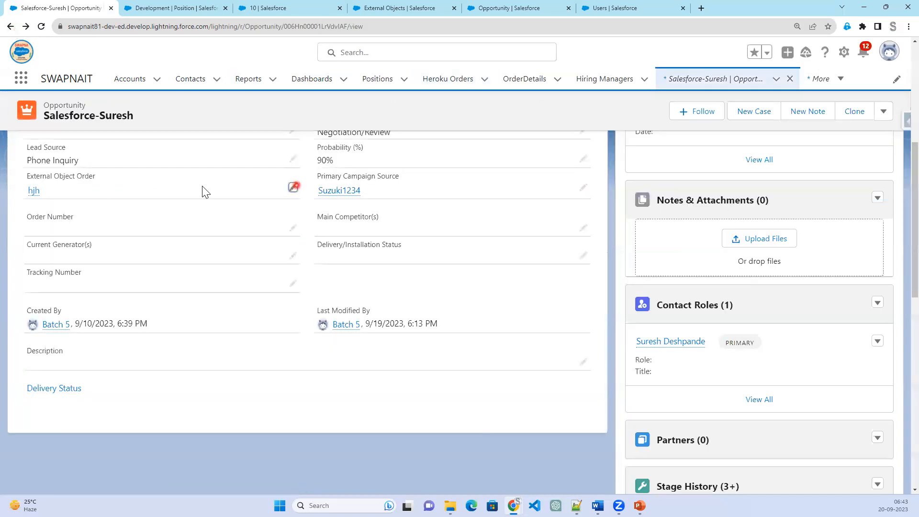
{"action": "left_click", "coordinate": [69, 198]}
{"action": "double_click", "coordinate": [69, 198]}
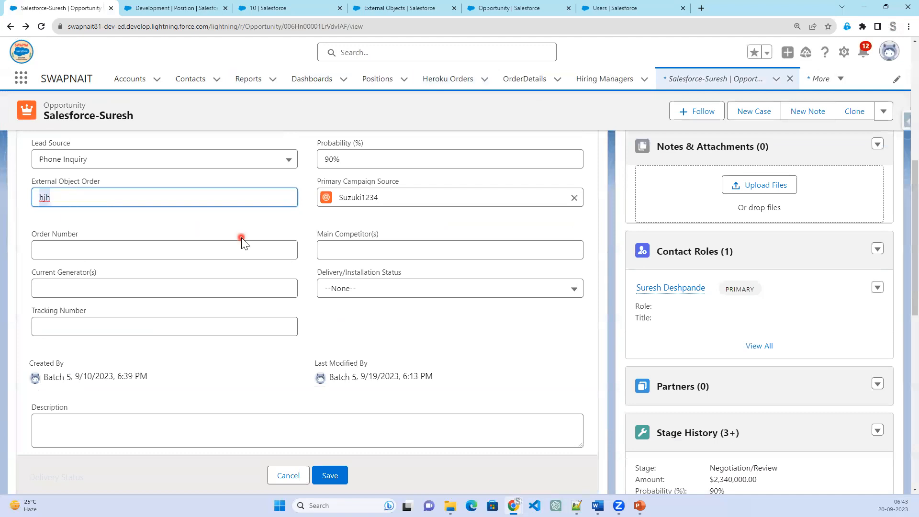
{"action": "type", "text": "24"}
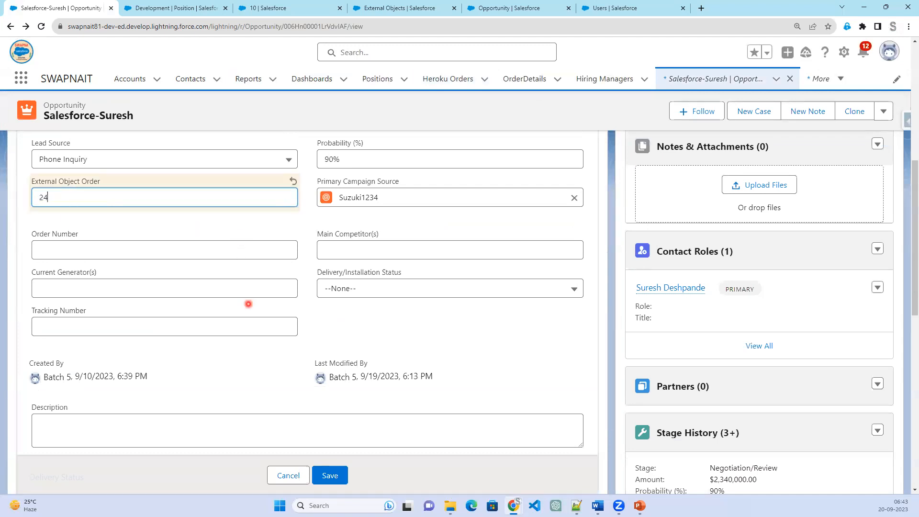
{"action": "left_click", "coordinate": [321, 474]}
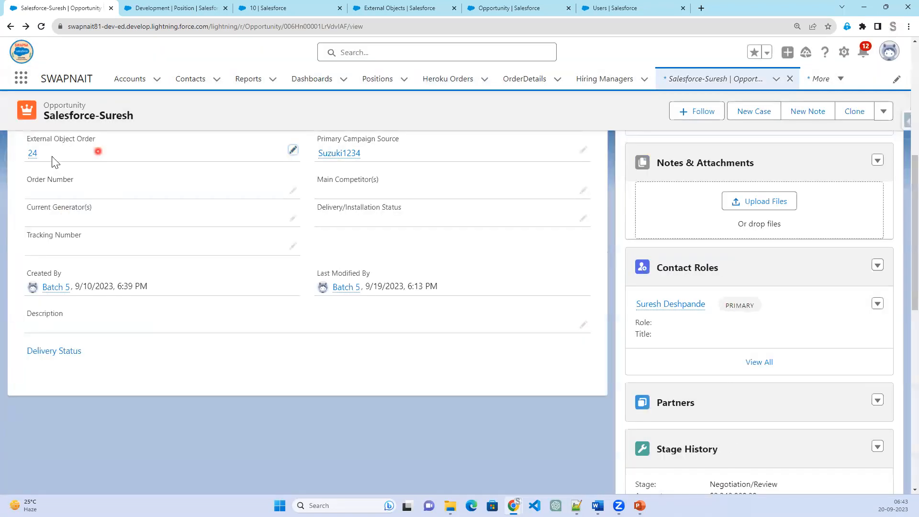
{"action": "left_click", "coordinate": [32, 153]}
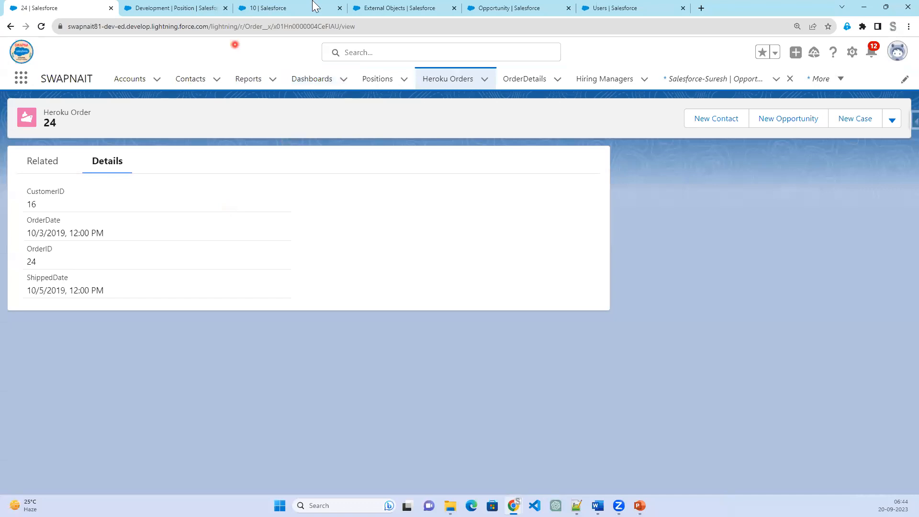
Highlight the Order entry in the External Objects setup list and go back to the Development position.
{"action": "left_click", "coordinate": [378, 8]}
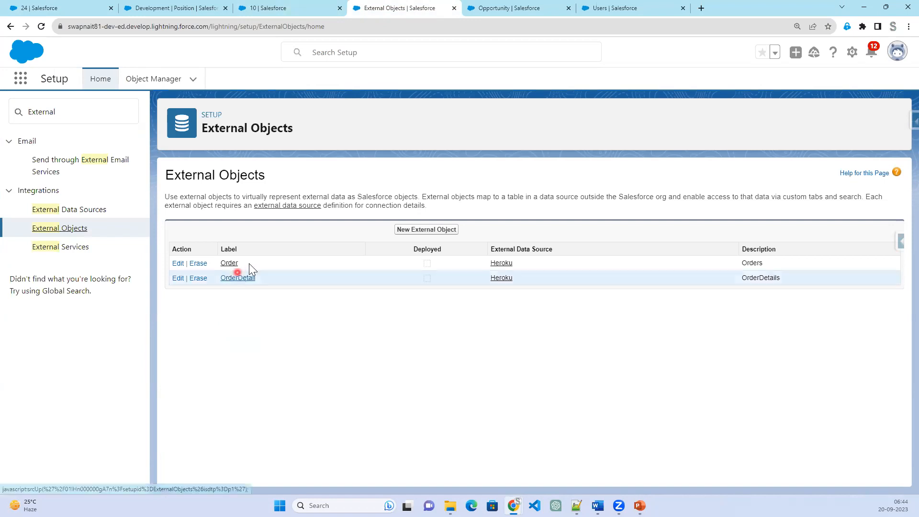
{"action": "left_click_drag", "start_coordinate": [238, 263], "coordinate": [220, 263]}
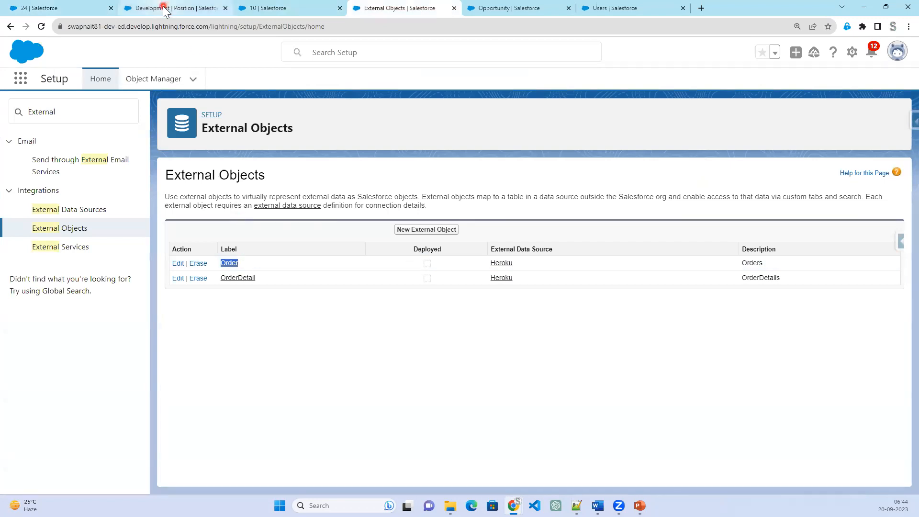
{"action": "left_click", "coordinate": [207, 10]}
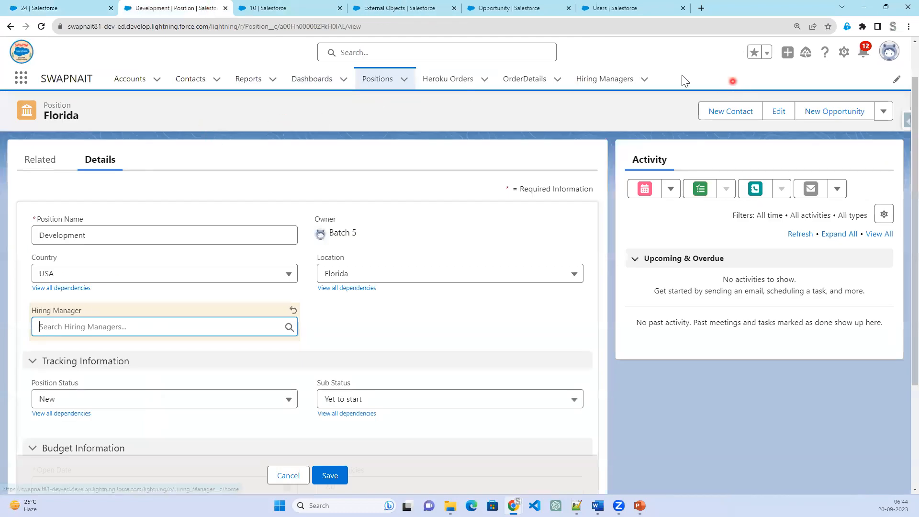
Check Heroku order 10 and the External Objects setup list, and go back from Heroku order 24 to the linked opportunity.
{"action": "left_click", "coordinate": [314, 10]}
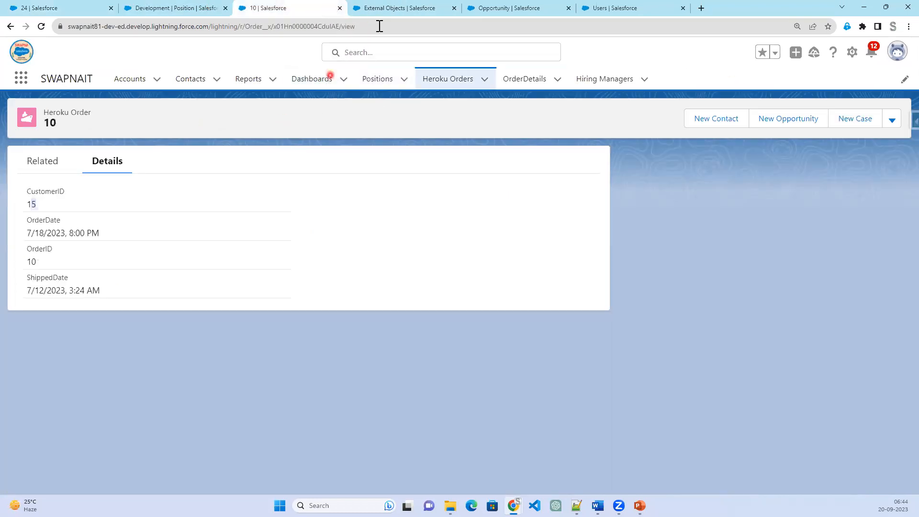
{"action": "left_click", "coordinate": [412, 10]}
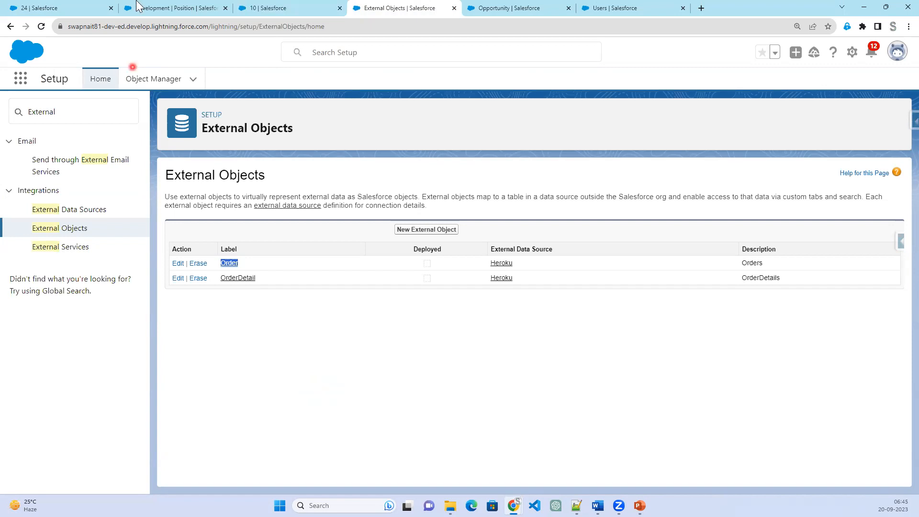
{"action": "left_click", "coordinate": [41, 11]}
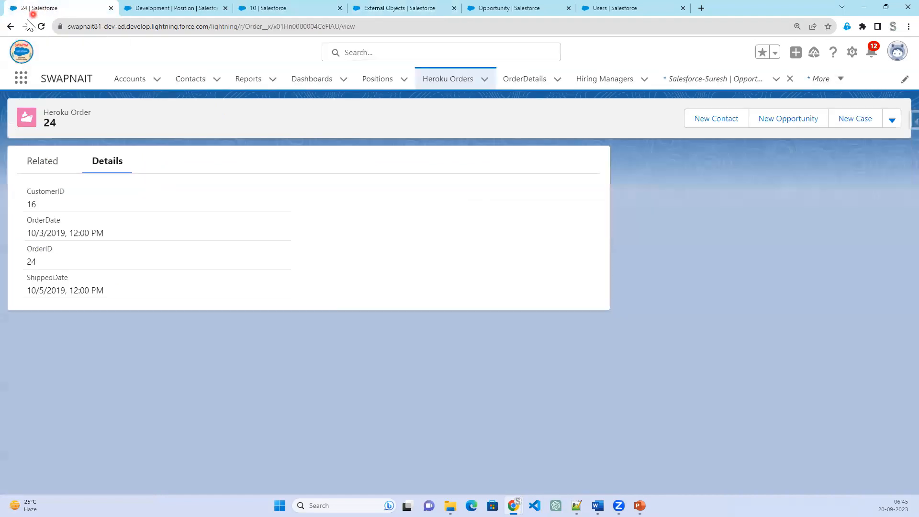
{"action": "left_click", "coordinate": [11, 26]}
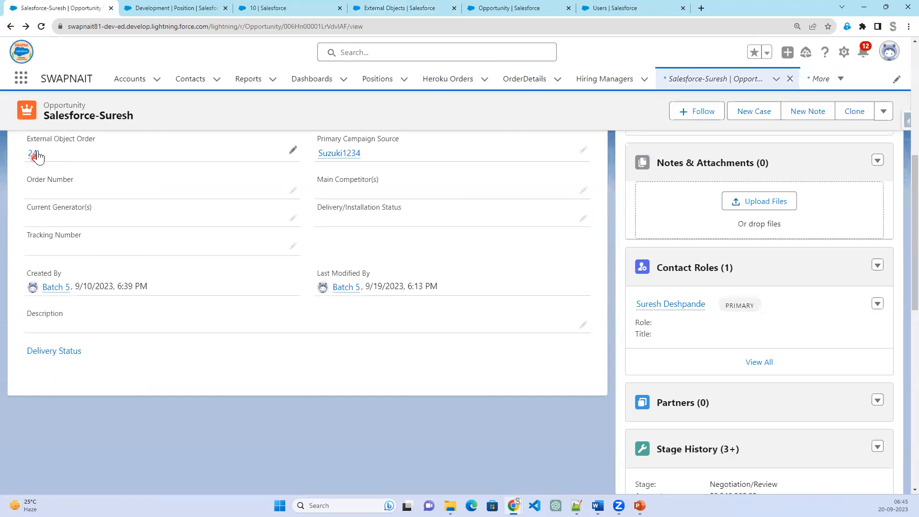
{"action": "mouse_move", "coordinate": [37, 156]}
Compare the opportunity's External Object Order field with the details of Heroku order 10, ending on the opportunity.
{"action": "left_click", "coordinate": [257, 8]}
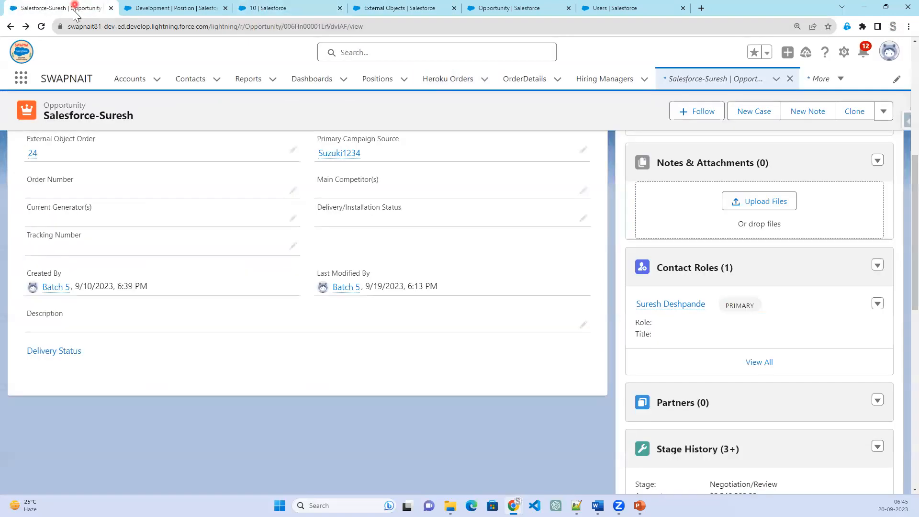
{"action": "left_click", "coordinate": [74, 6]}
{"action": "left_click", "coordinate": [276, 13]}
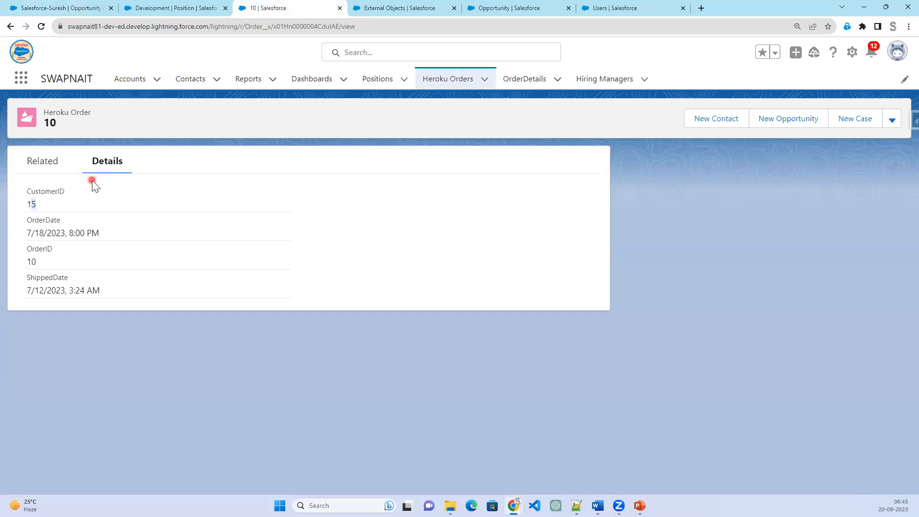
{"action": "left_click", "coordinate": [50, 7]}
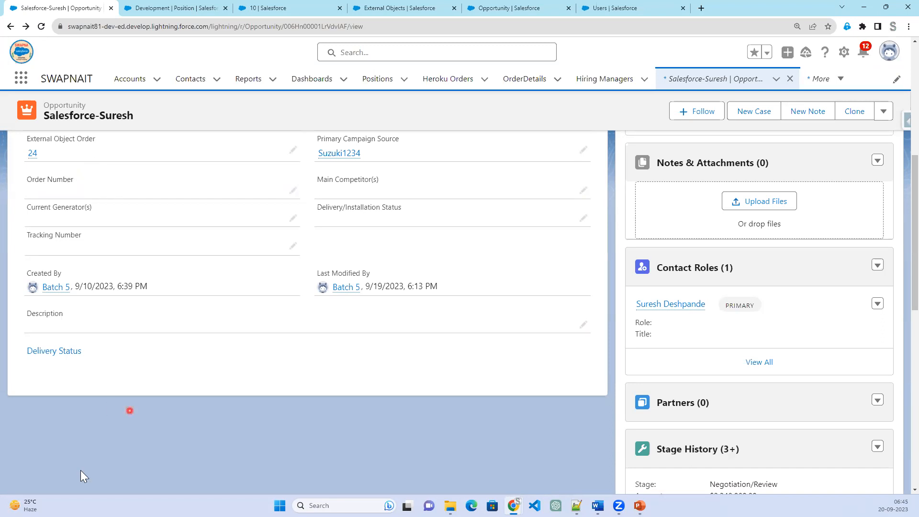
Switch to the External Lookup Relationship presentation in PowerPoint and end its slide show.
{"action": "left_click", "coordinate": [640, 506]}
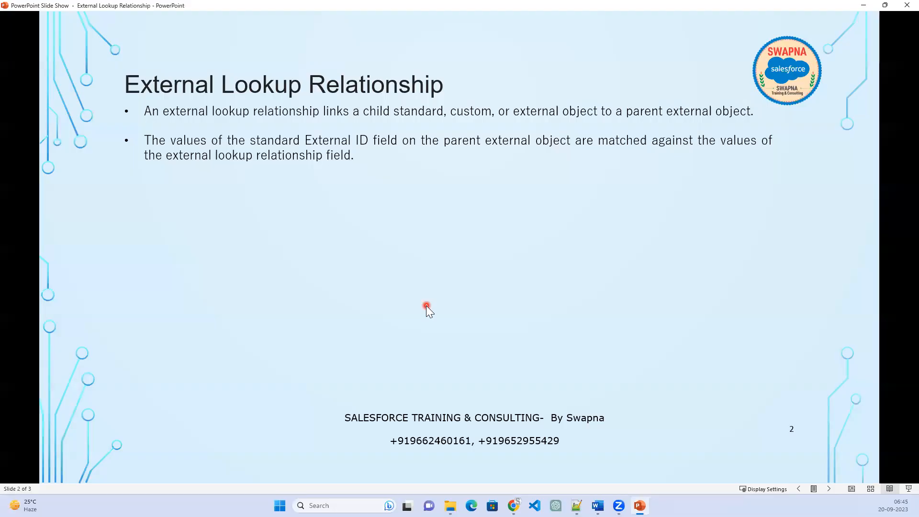
{"action": "key", "text": "Escape"}
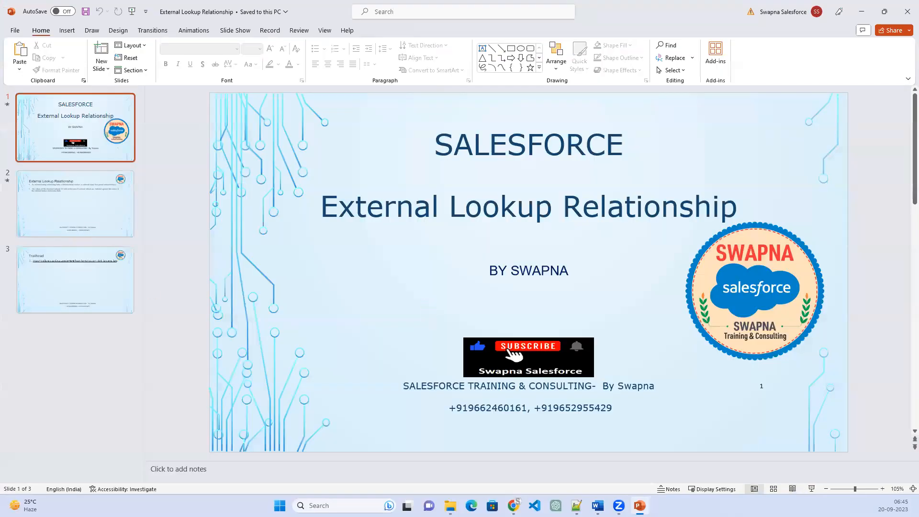